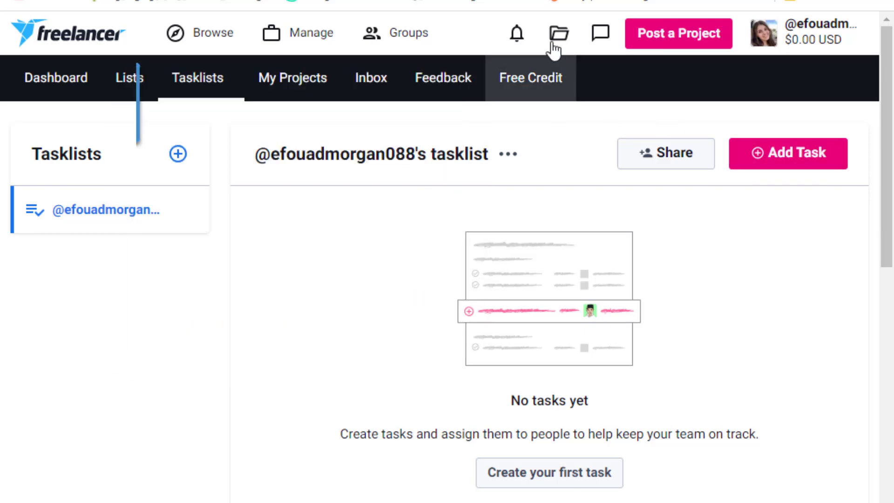
click(517, 33)
click(763, 32)
click(560, 34)
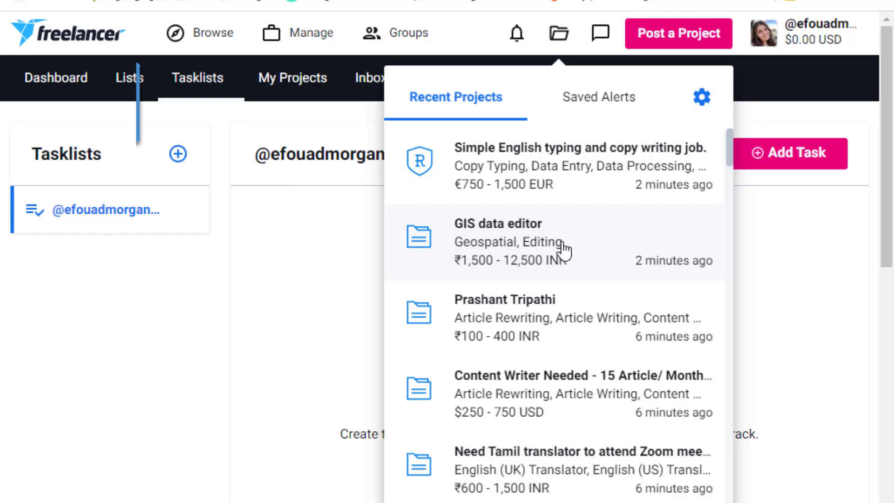
scroll(563, 240, down, 2)
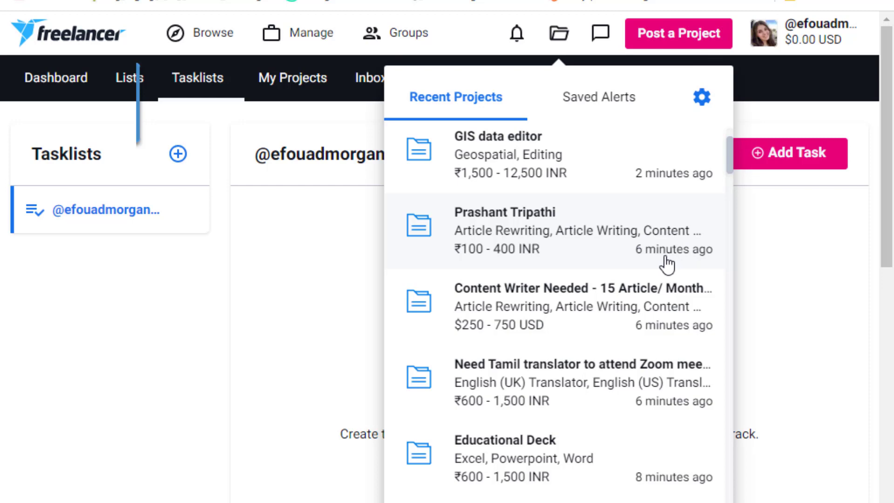
scroll(579, 256, down, 2)
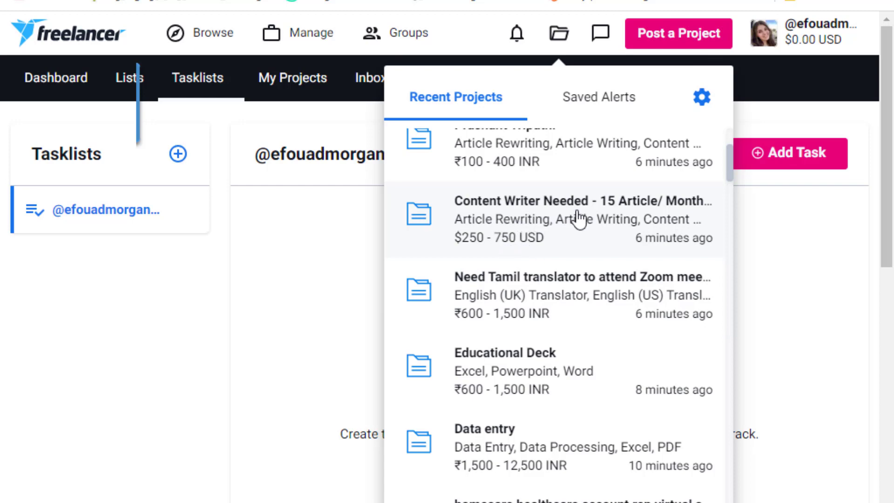
scroll(589, 221, down, 2)
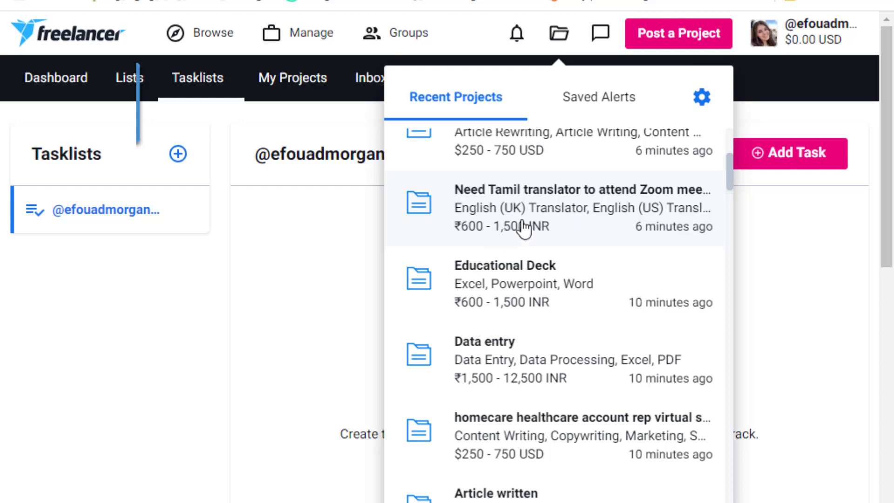
scroll(596, 242, down, 3)
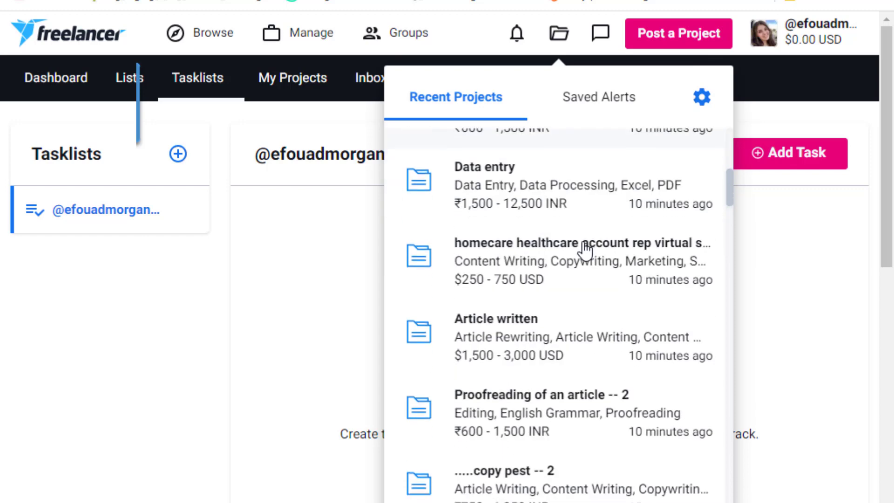
scroll(540, 326, down, 3)
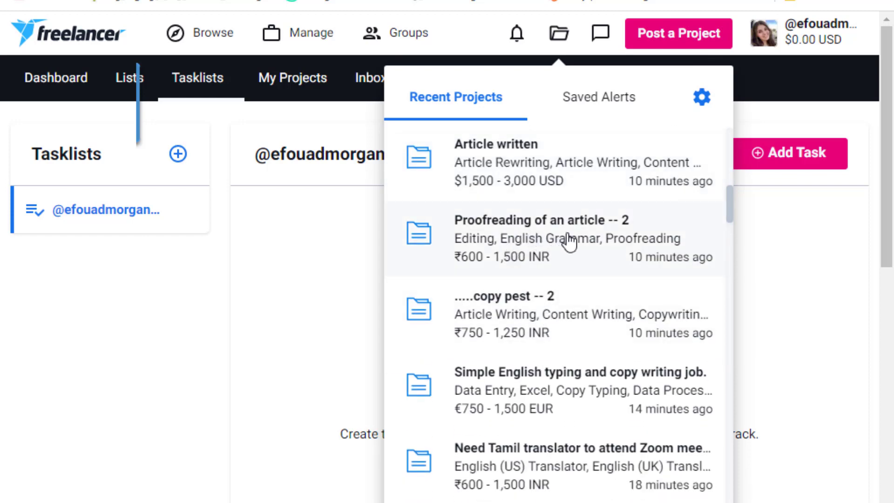
scroll(586, 266, down, 8)
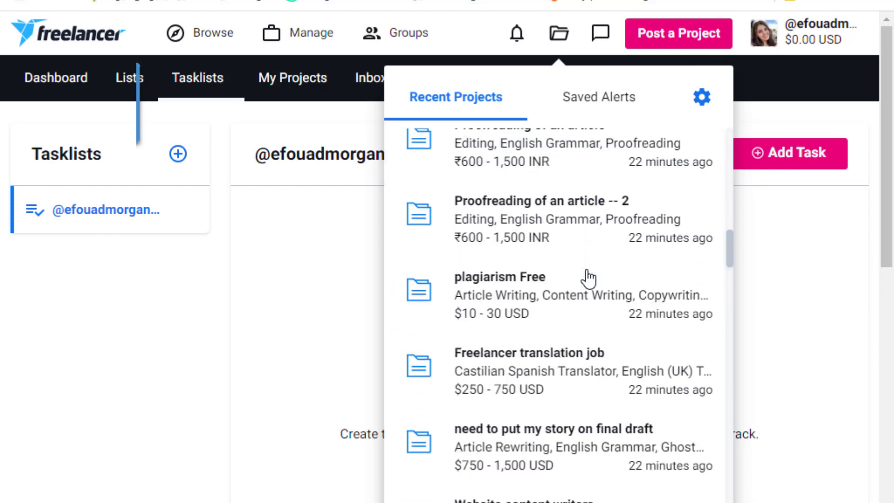
scroll(587, 277, down, 4)
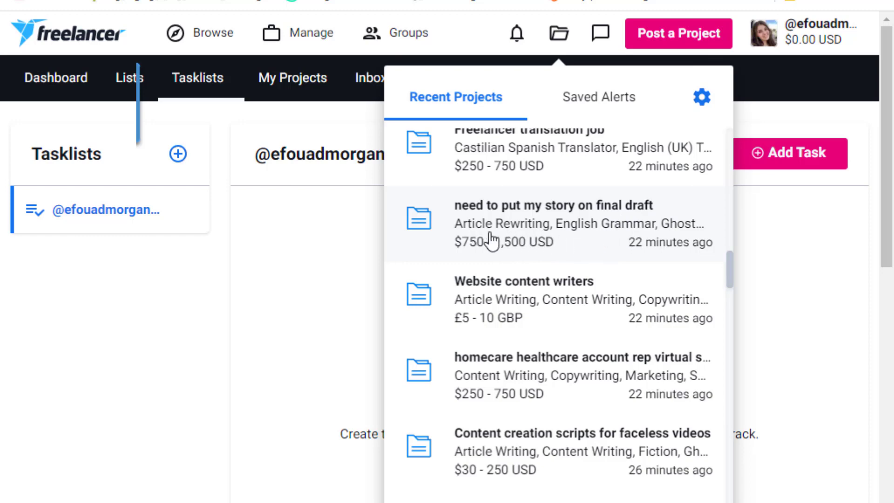
scroll(584, 259, down, 5)
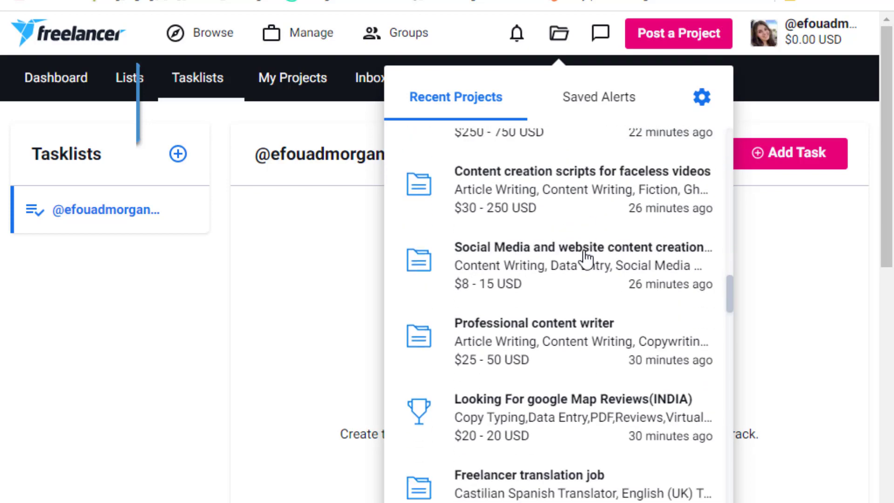
scroll(573, 270, down, 3)
scroll(562, 279, down, 15)
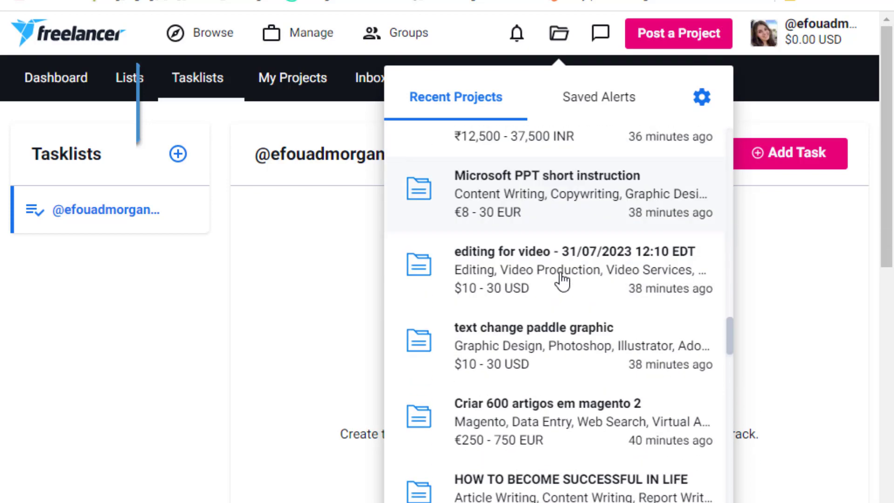
scroll(562, 279, down, 20)
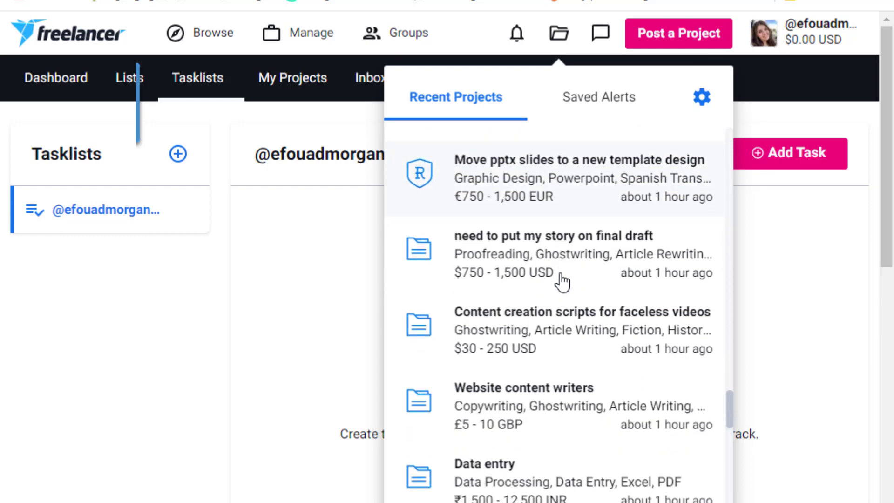
scroll(563, 280, down, 13)
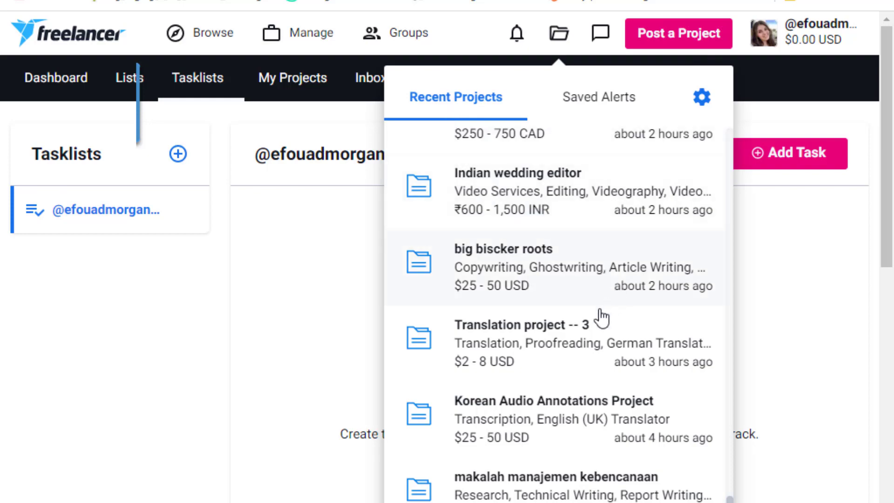
scroll(593, 325, up, 10)
scroll(597, 325, up, 12)
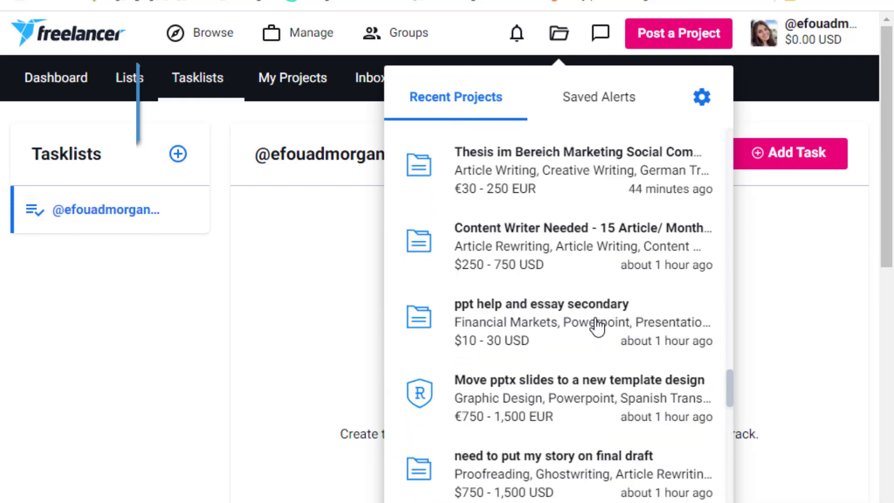
scroll(597, 326, up, 15)
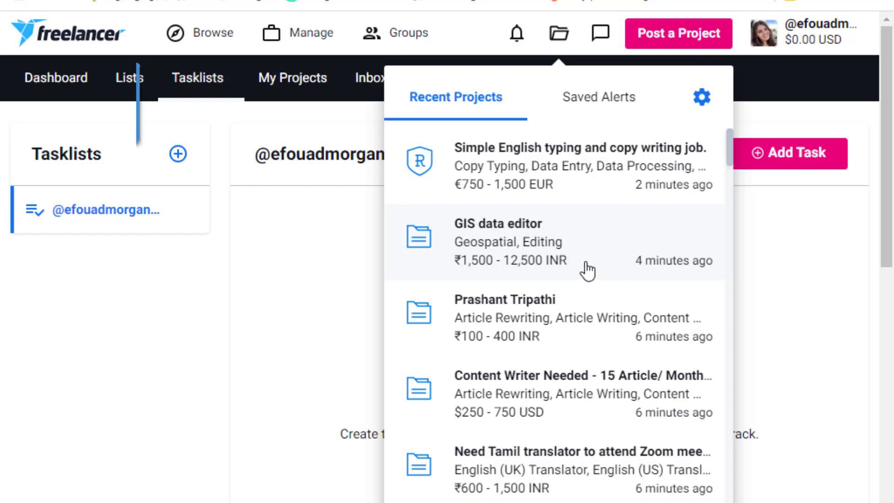
key(Escape)
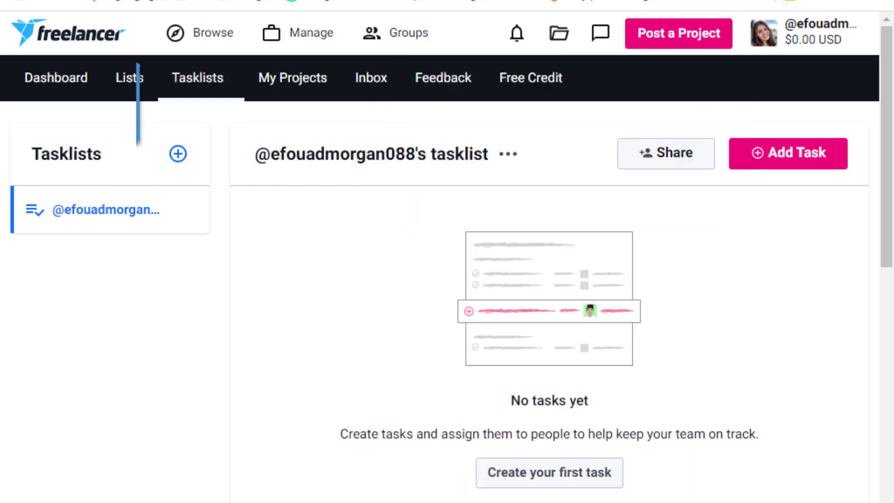
Open a new Chrome Incognito window and load the copied Freelancer referral link in it.
click(884, 1)
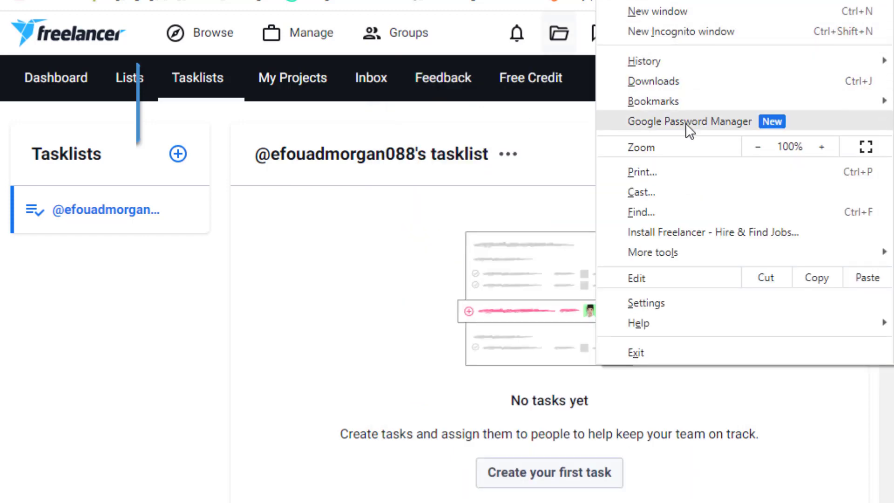
click(715, 30)
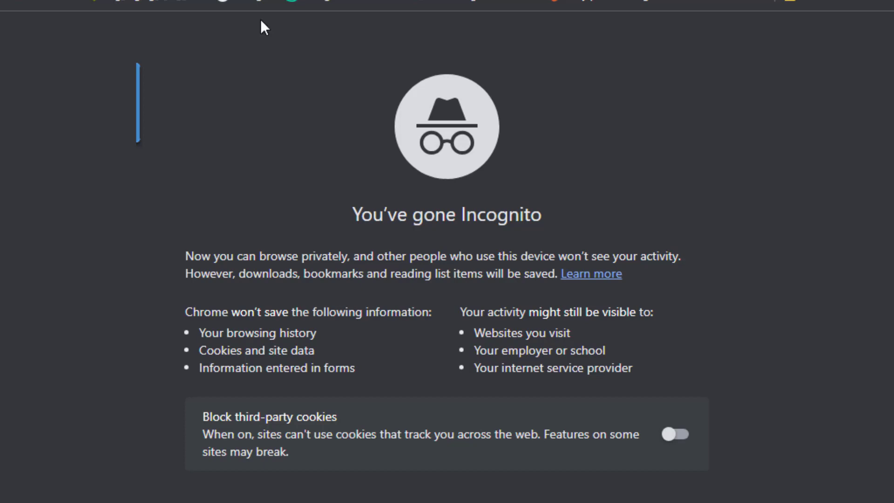
right_click(216, 1)
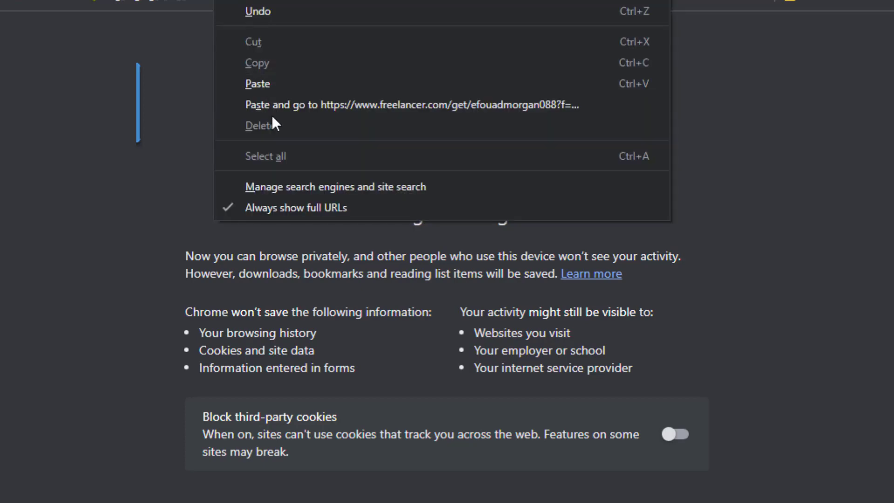
click(295, 112)
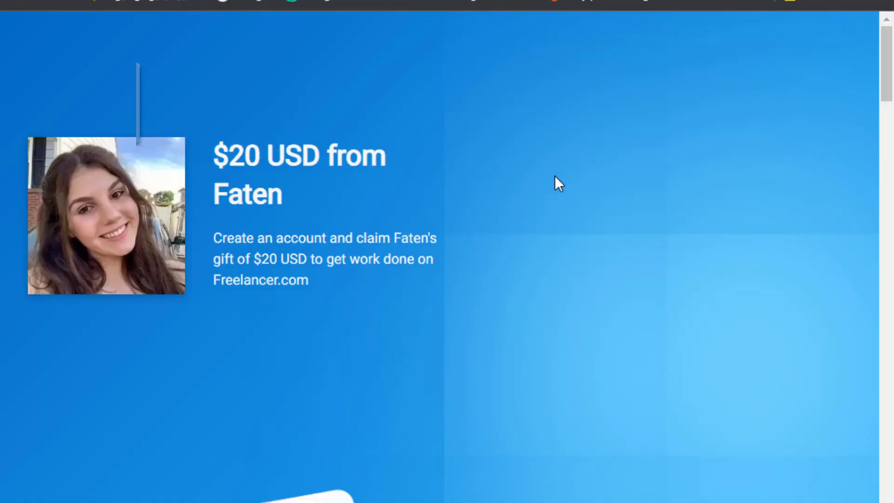
Fill the sign-up email field from Chrome's saved email suggestions.
scroll(555, 175, down, 8)
scroll(526, 203, up, 4)
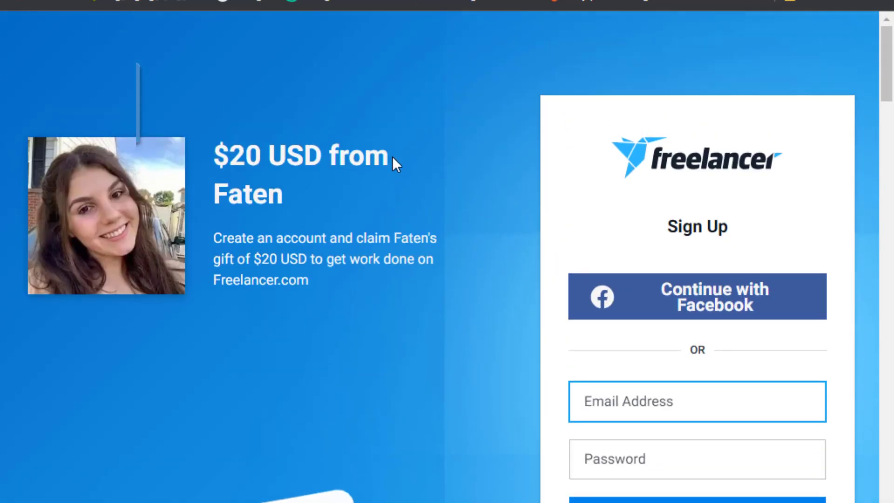
scroll(392, 156, down, 3)
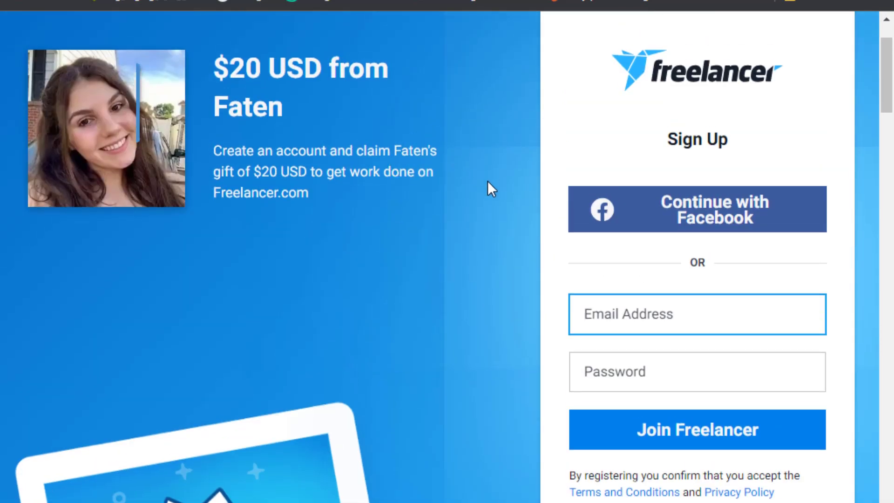
scroll(488, 191, up, 2)
scroll(489, 192, down, 2)
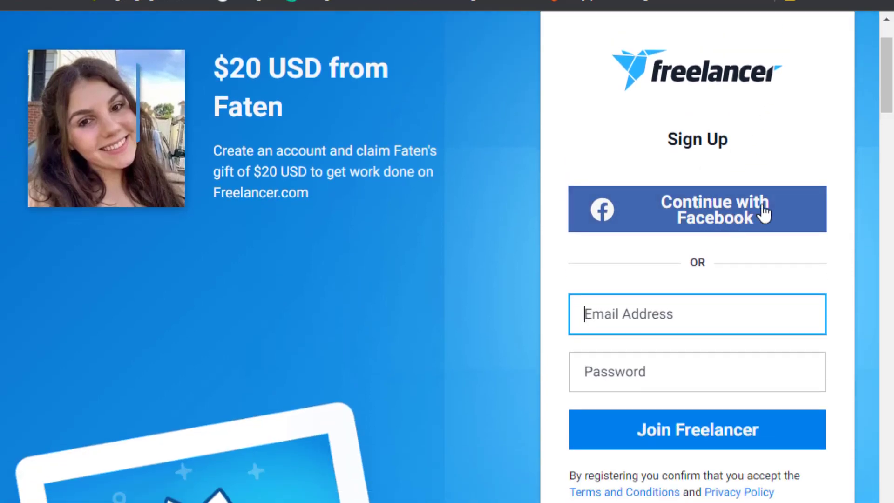
scroll(756, 240, down, 2)
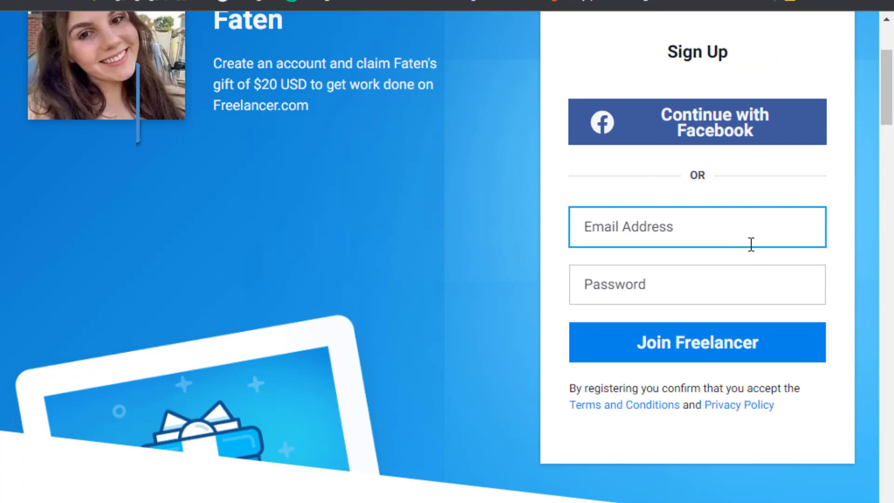
click(632, 228)
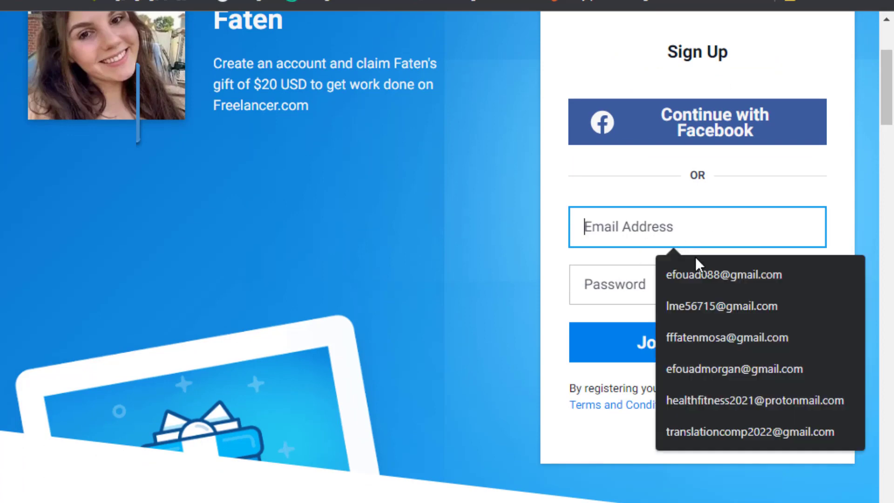
click(699, 277)
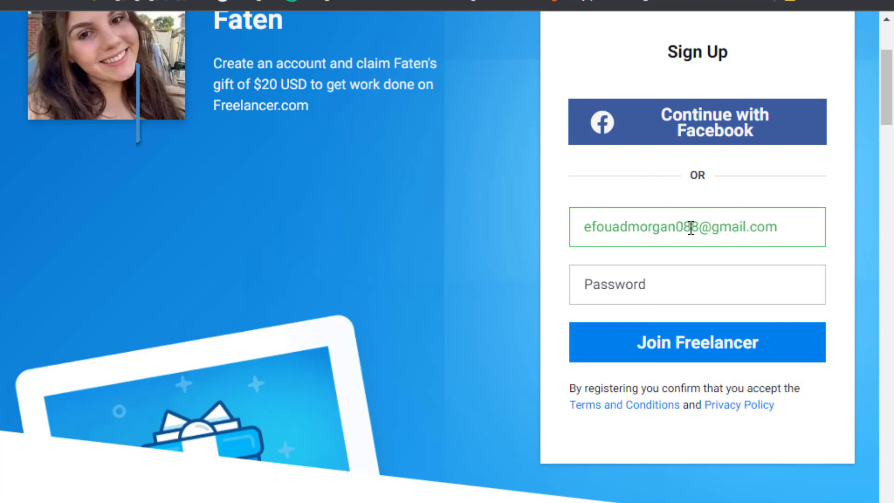
Enter a six-character password and submit the form with Join Freelancer.
click(624, 290)
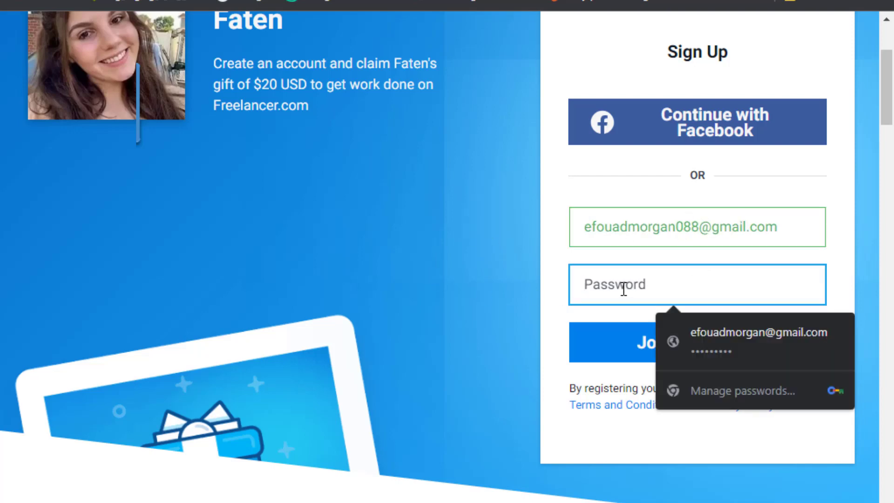
text(123)
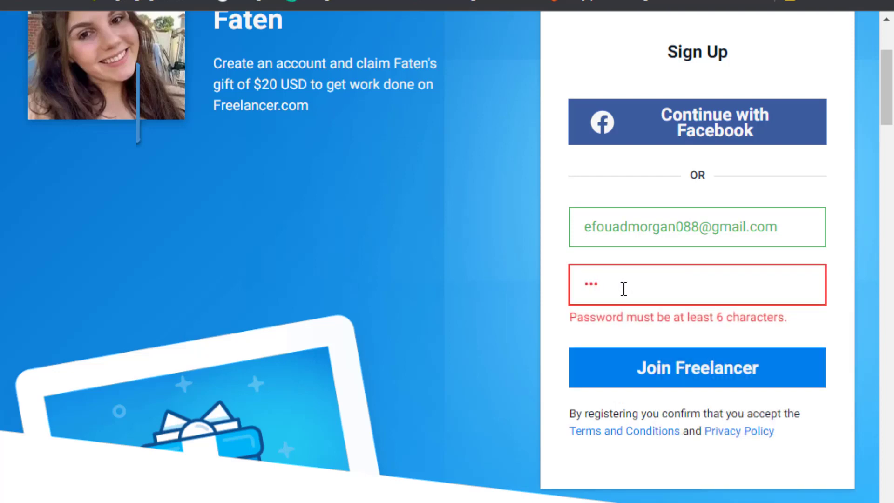
text(456)
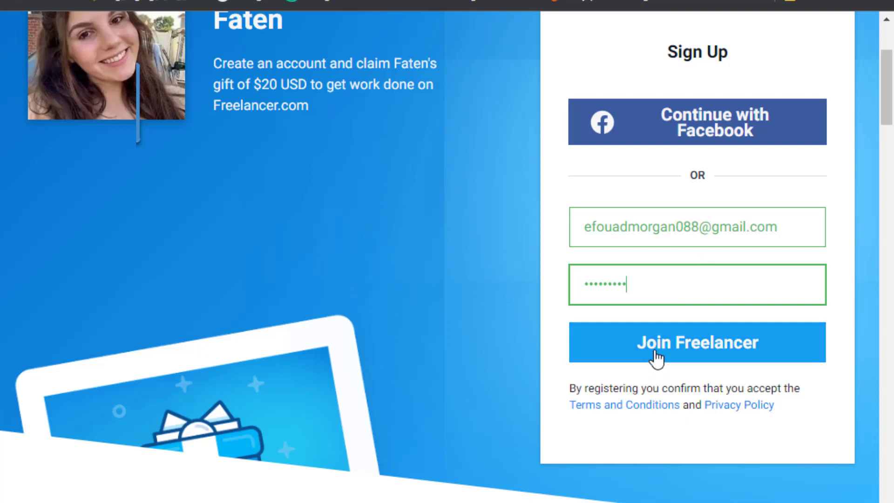
click(732, 355)
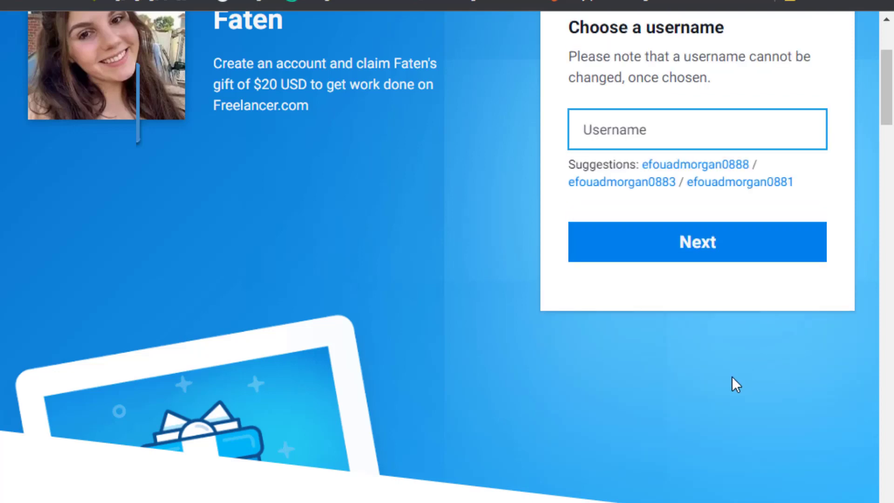
Enter an available username, confirm it with Next, and scroll the resulting welcome page.
scroll(745, 359, up, 2)
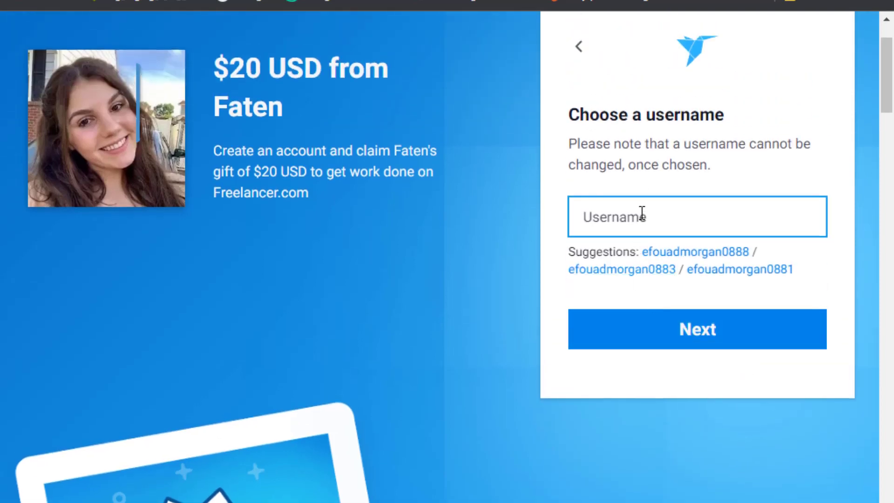
text(mfmf)
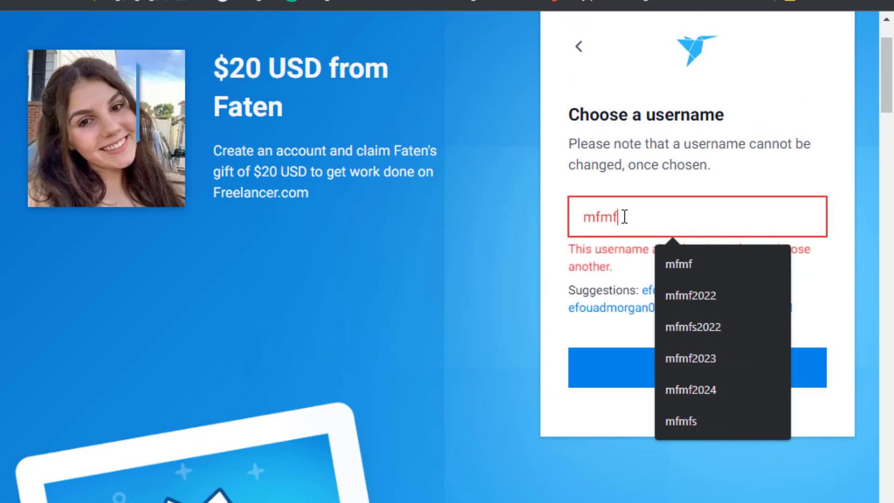
text(2024)
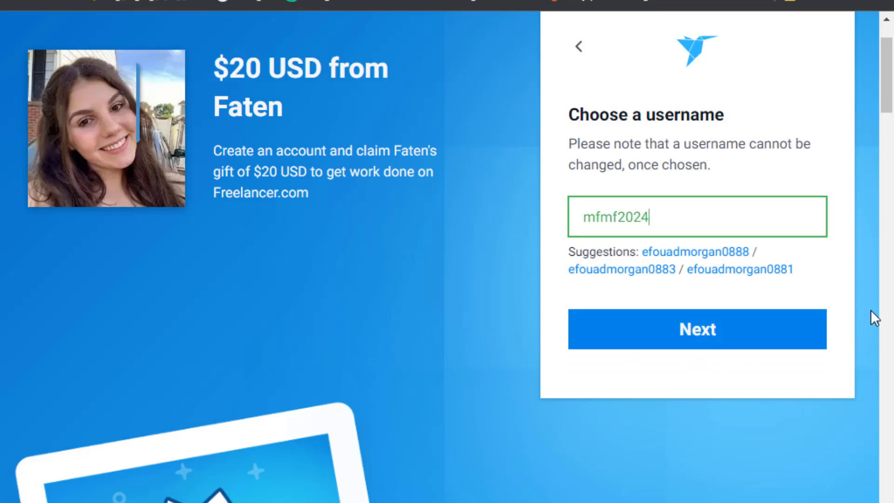
click(850, 269)
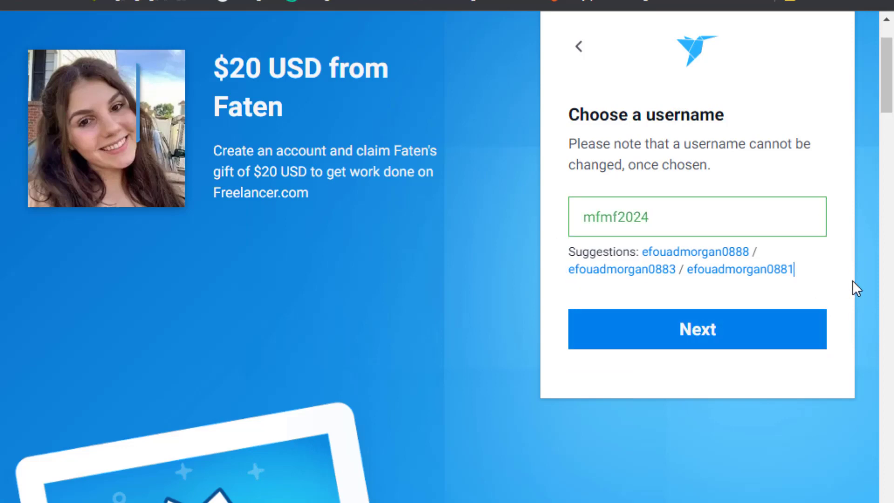
click(702, 336)
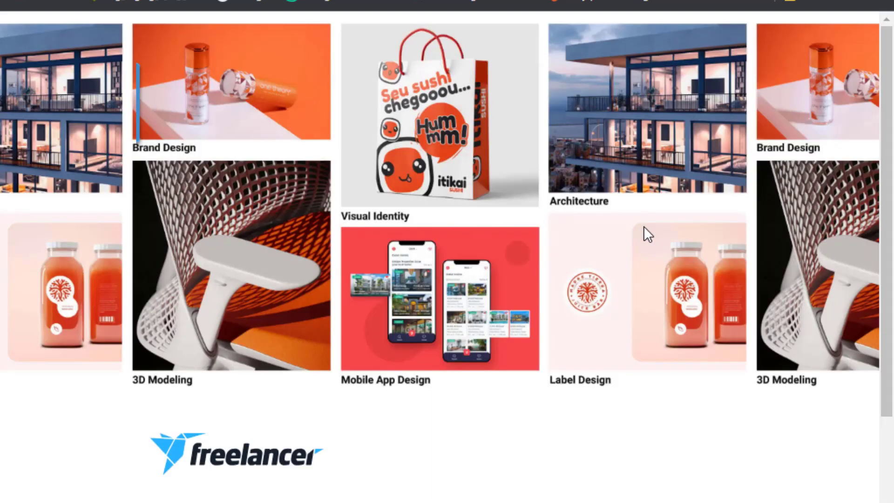
scroll(534, 199, down, 4)
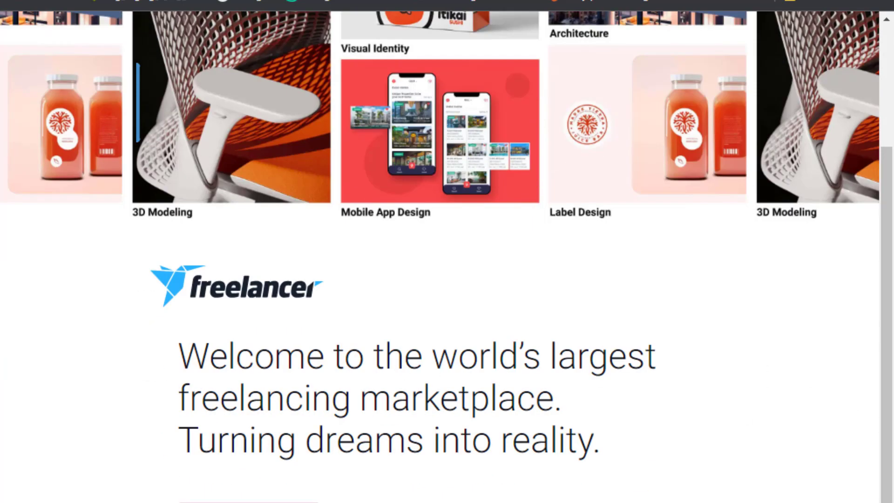
scroll(694, 361, down, 4)
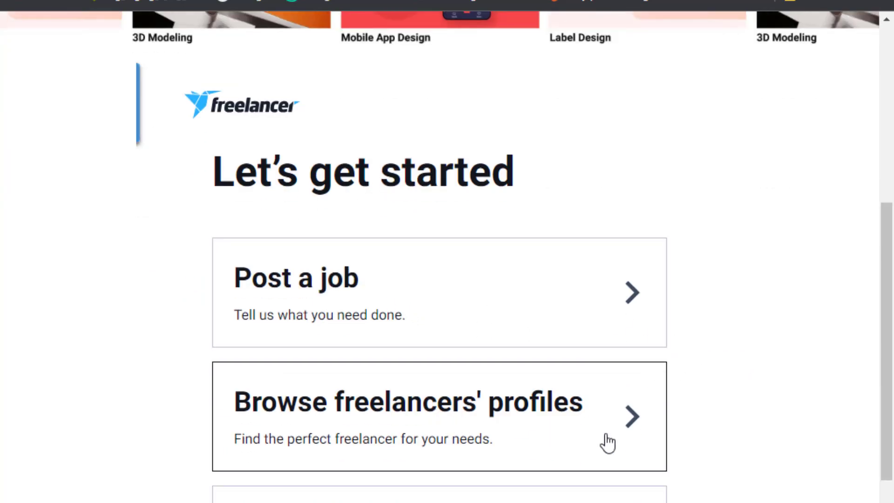
Scroll past the Post a job, Browse and Explore Showcase cards toward the Dashboard.
scroll(652, 427, down, 2)
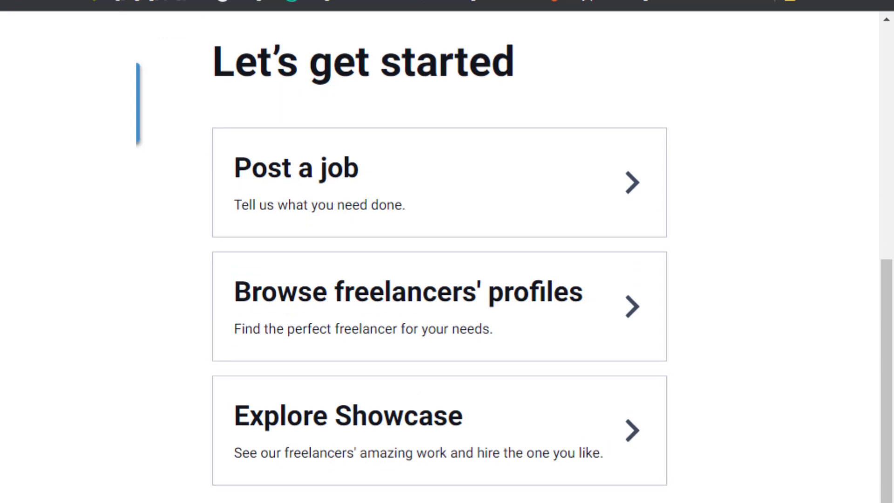
scroll(261, 494, down, 1)
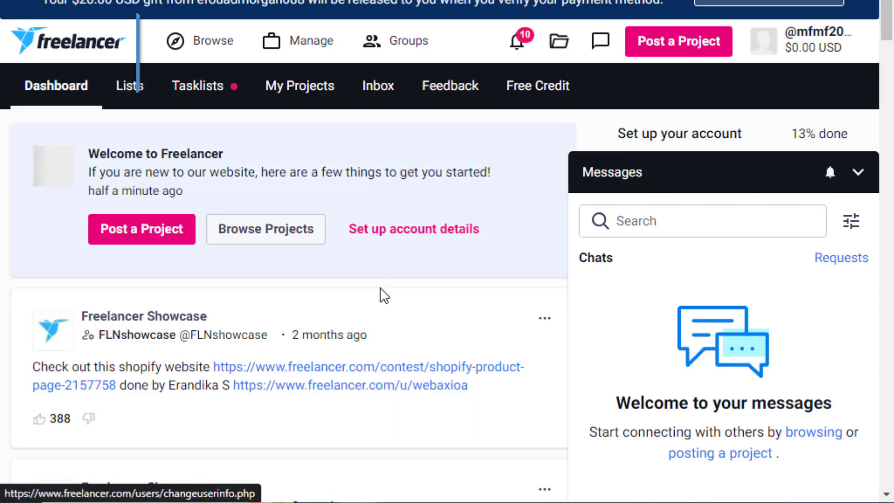
Open the top-right account menu and choose View profile.
click(828, 59)
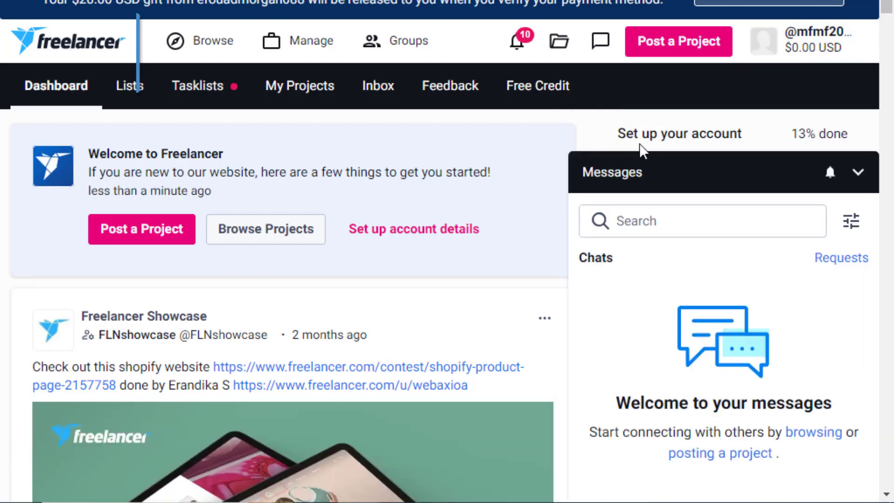
click(832, 52)
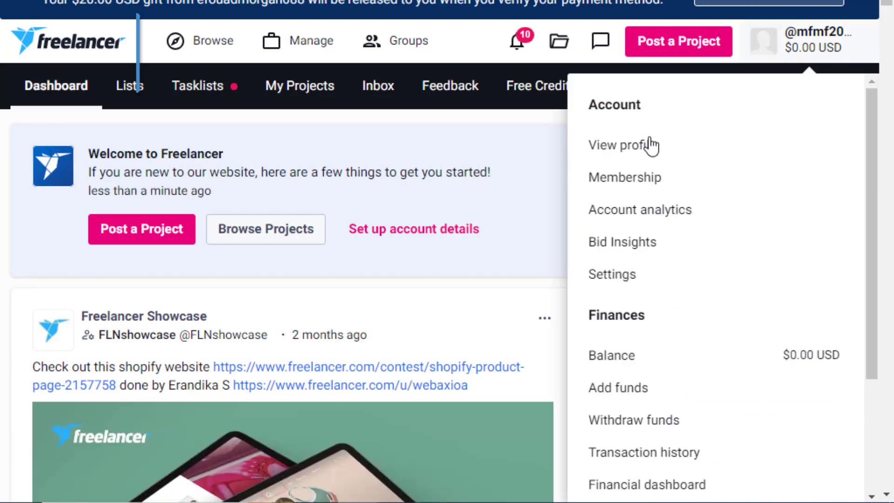
click(622, 146)
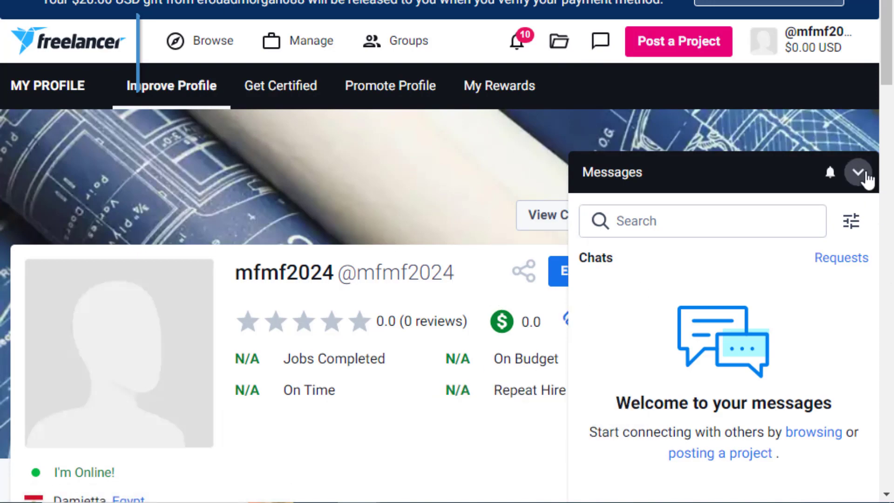
Minimise the Messages panel and scroll through the profile's reviews, job stats and empty portfolio.
click(858, 173)
scroll(577, 425, down, 5)
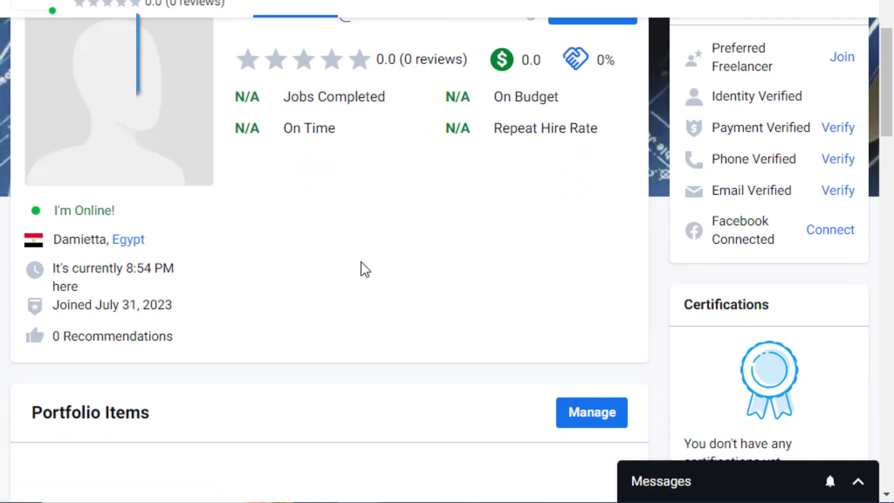
scroll(335, 246, down, 5)
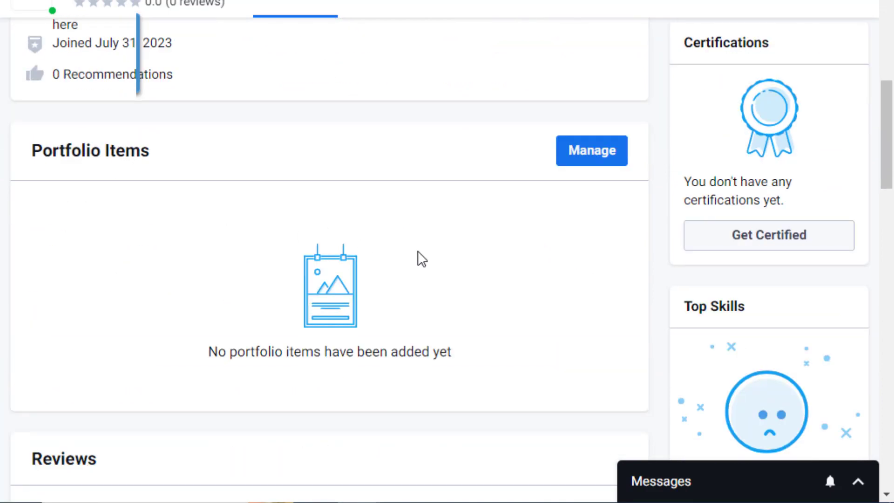
scroll(447, 267, down, 4)
scroll(485, 288, up, 10)
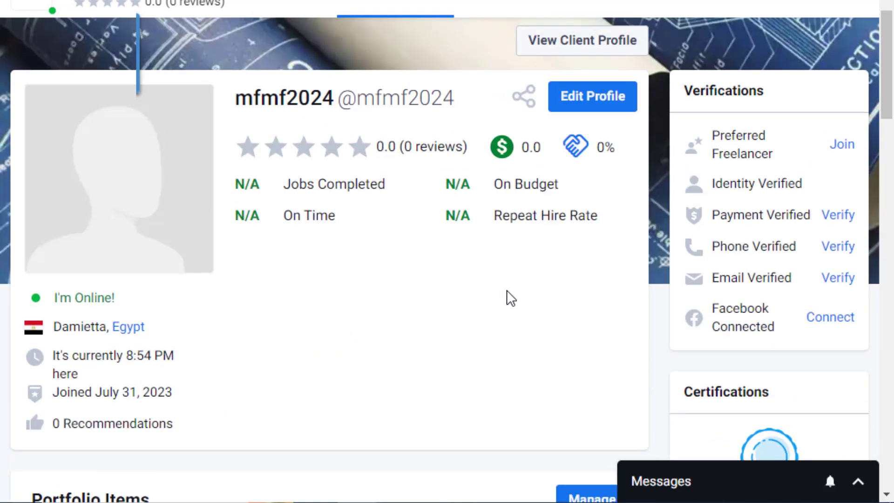
mouse_move(532, 218)
scroll(531, 335, down, 6)
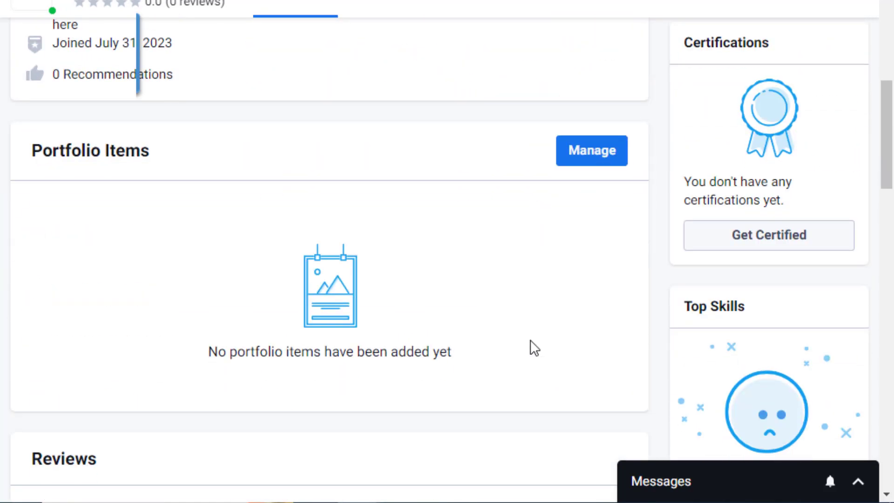
scroll(591, 261, up, 6)
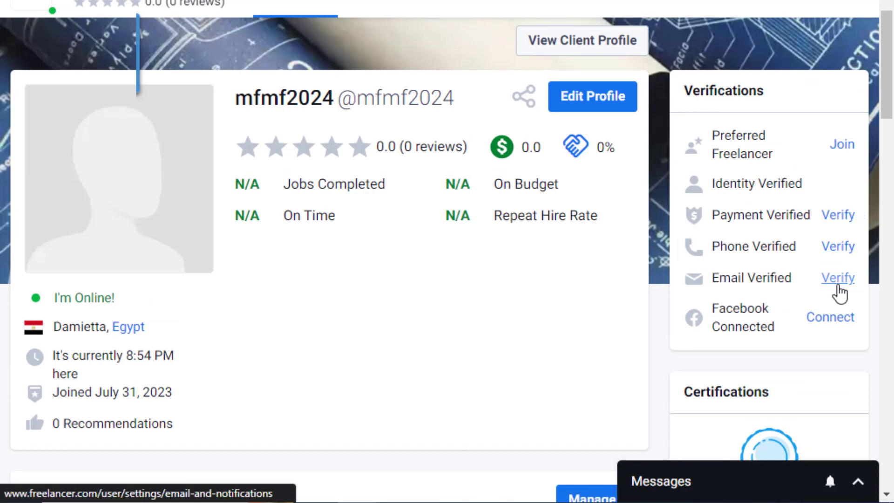
scroll(624, 340, down, 5)
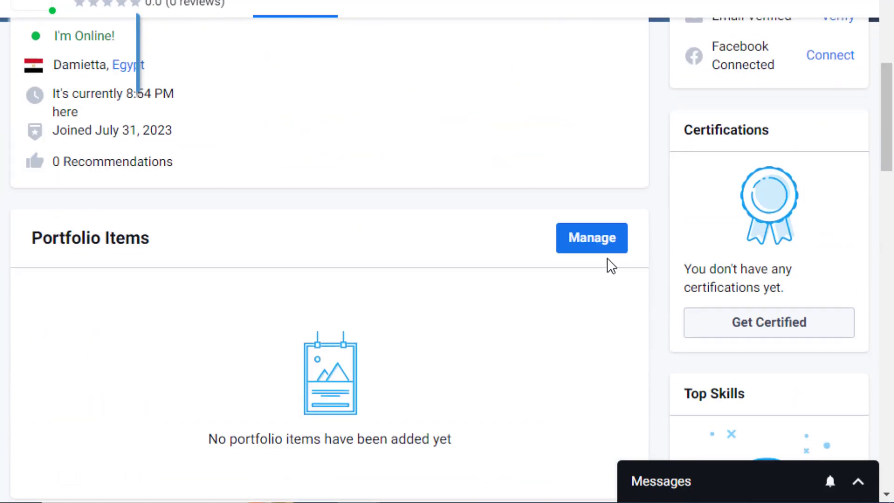
scroll(583, 311, up, 6)
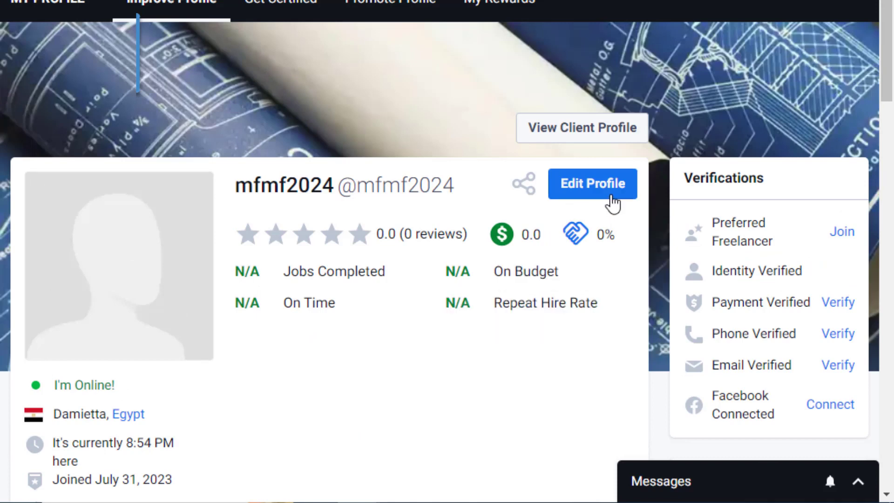
Open Edit Profile and enter 'translation' as the Professional Headline.
click(612, 193)
click(627, 268)
click(572, 349)
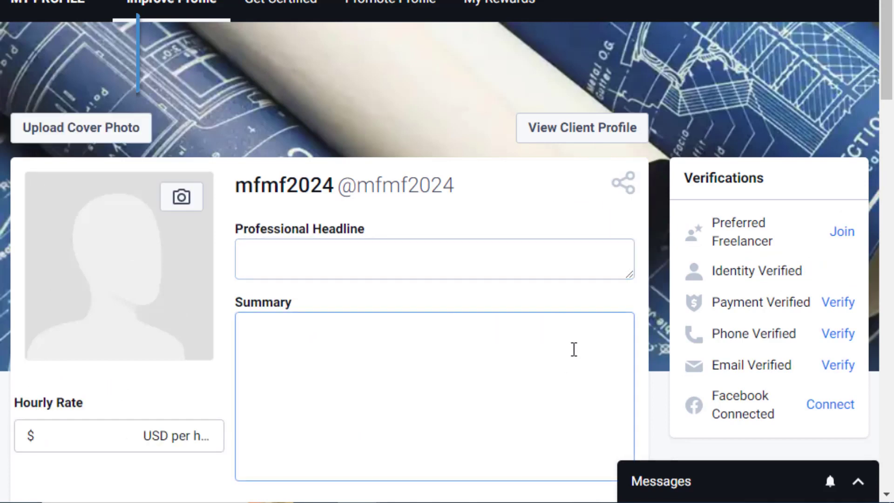
scroll(512, 335, down, 3)
click(279, 176)
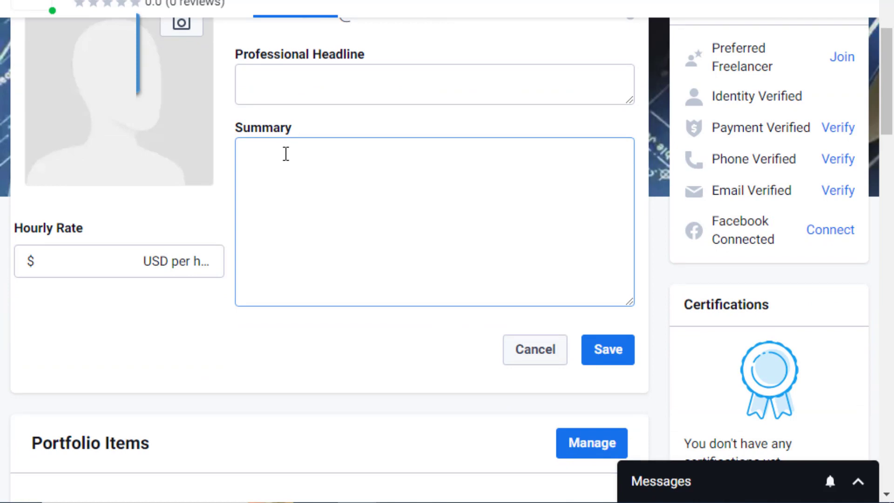
click(307, 90)
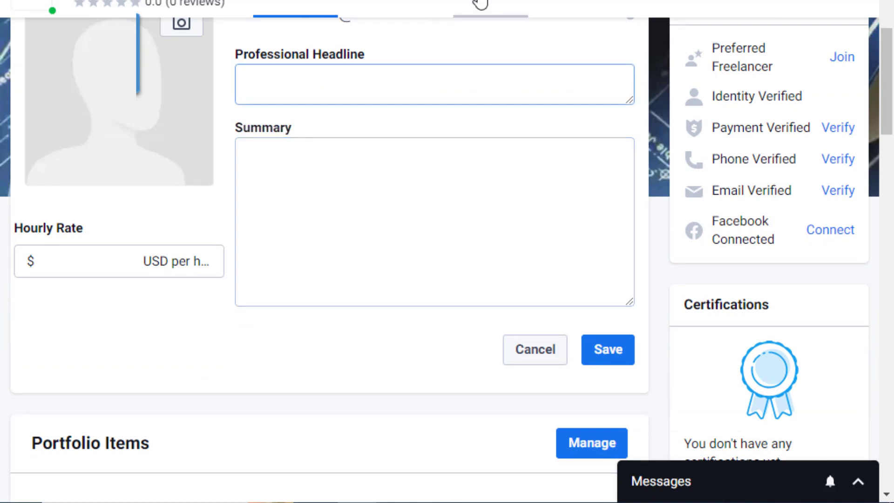
text(t)
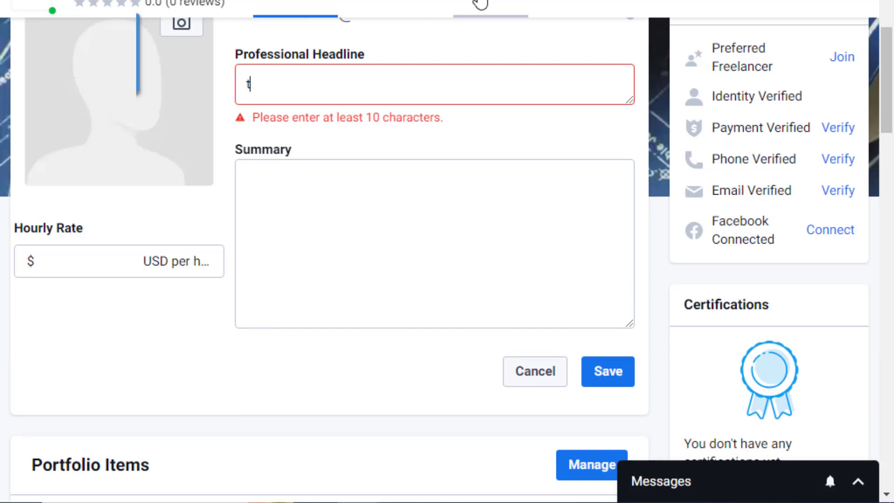
text(ranslation)
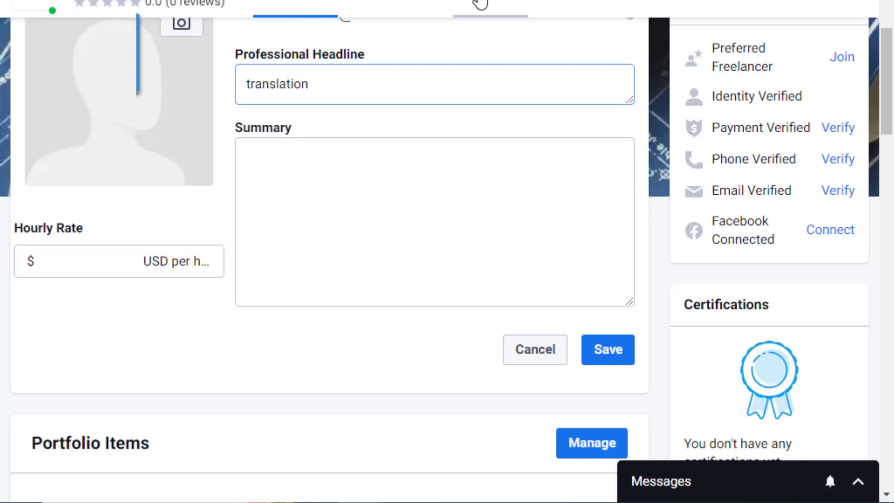
click(282, 161)
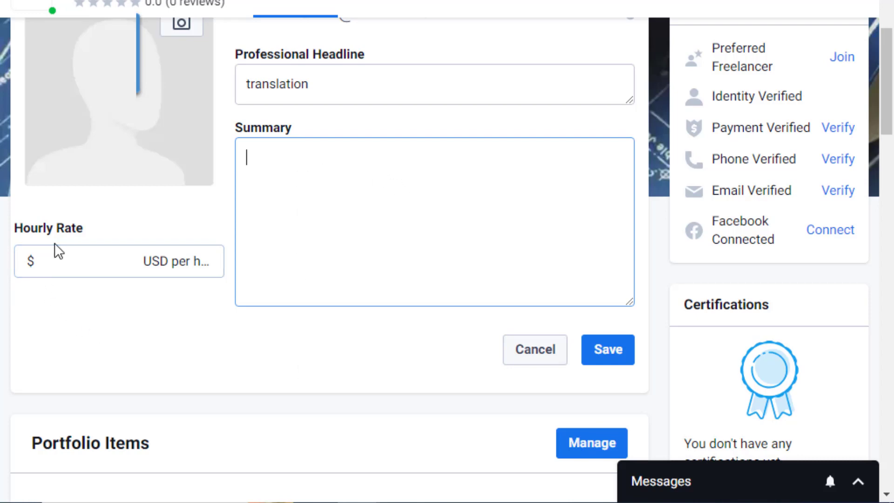
Set the hourly rate to 25 USD, correcting a mistyped entry.
click(82, 259)
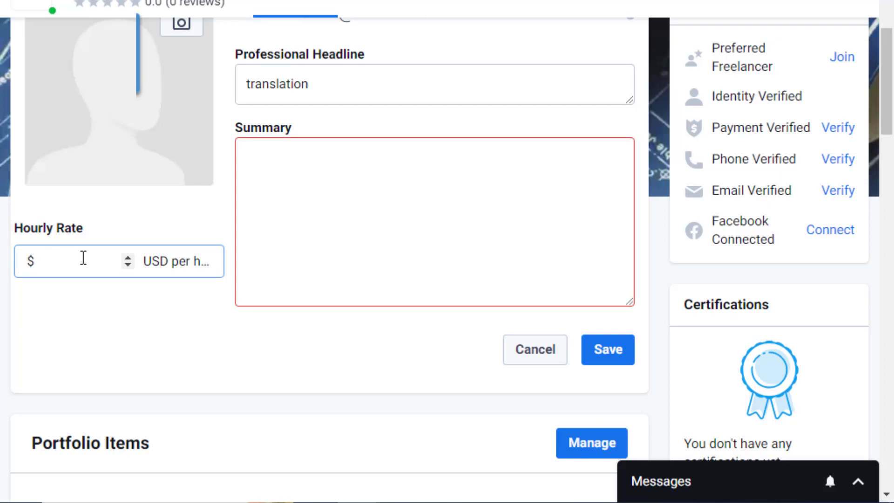
text(10)
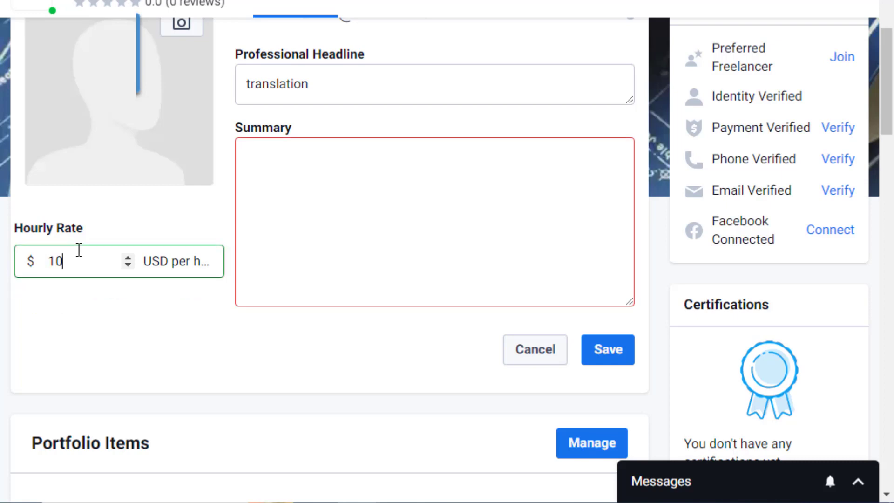
text(0)
key(BackSpace)
key(BackSpace)
text(25)
Start the Summary with 'proo' and highlight the 100-character minimum warning.
scroll(414, 240, up, 2)
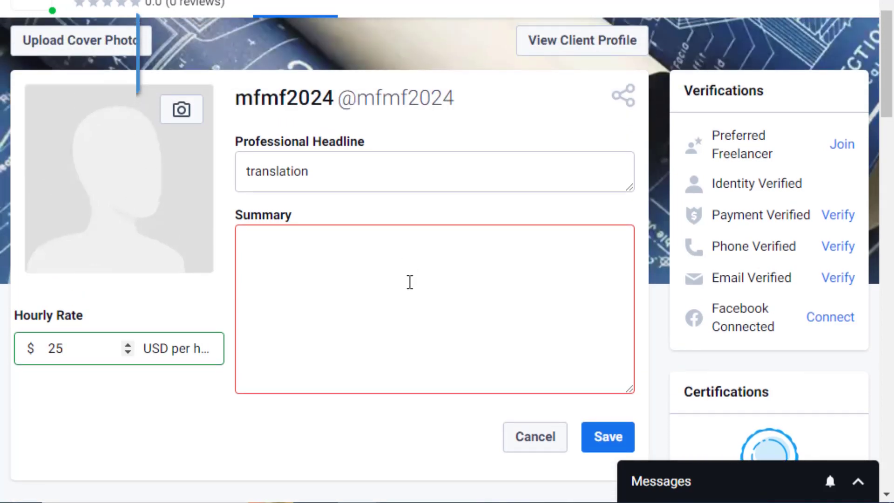
scroll(410, 282, down, 2)
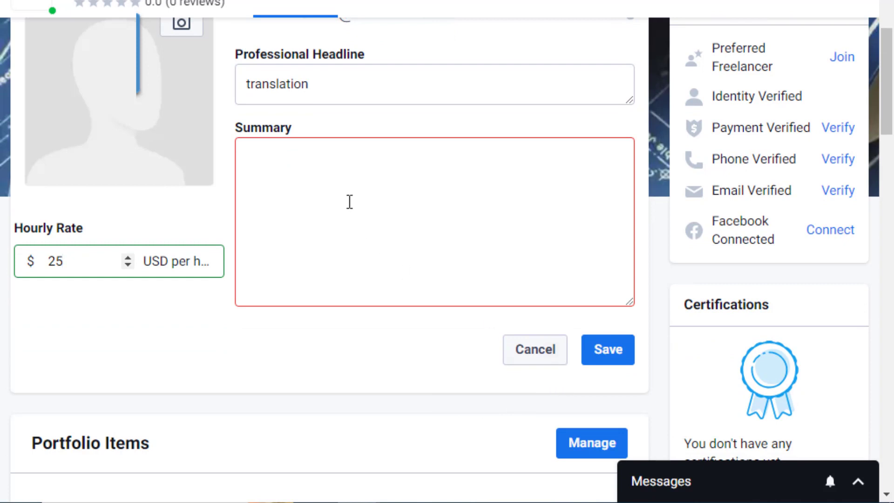
click(349, 177)
text(p)
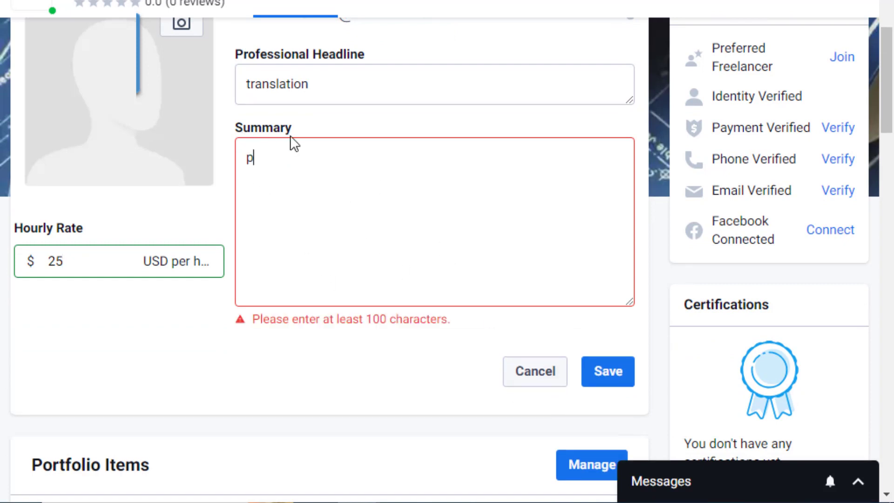
text(roo)
drag(366, 319, 478, 325)
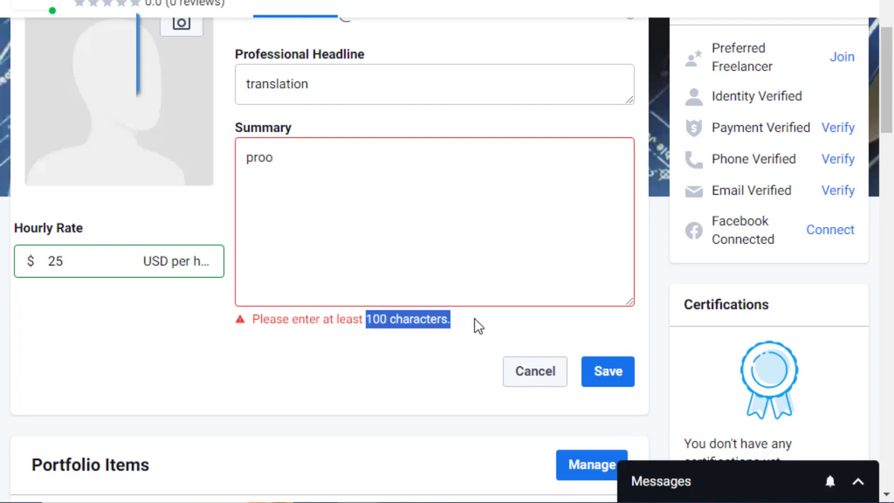
scroll(466, 331, down, 5)
scroll(455, 321, up, 10)
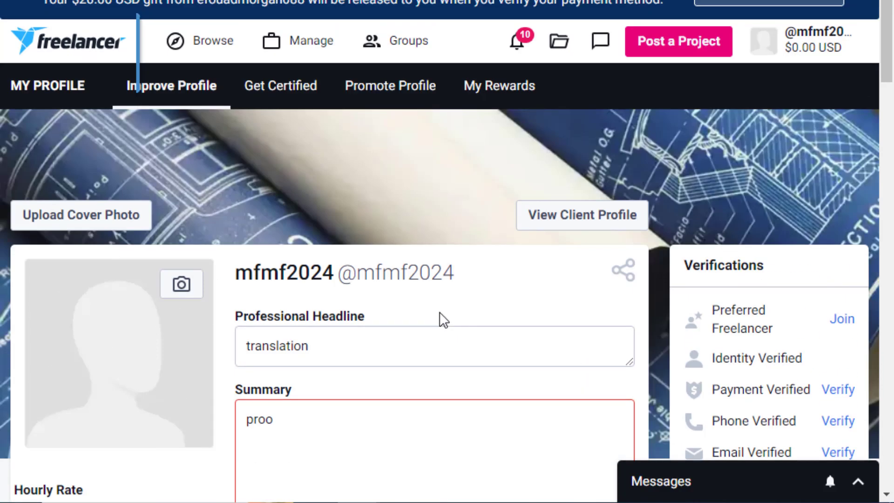
scroll(419, 312, down, 4)
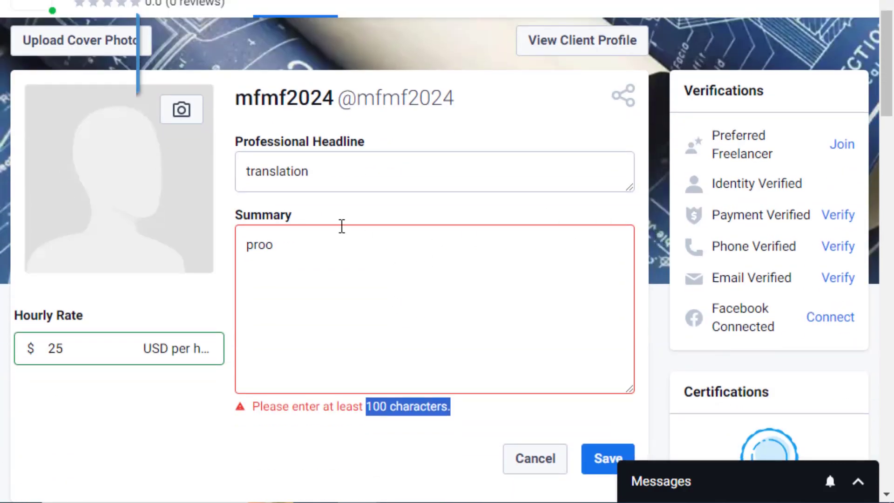
scroll(484, 242, down, 2)
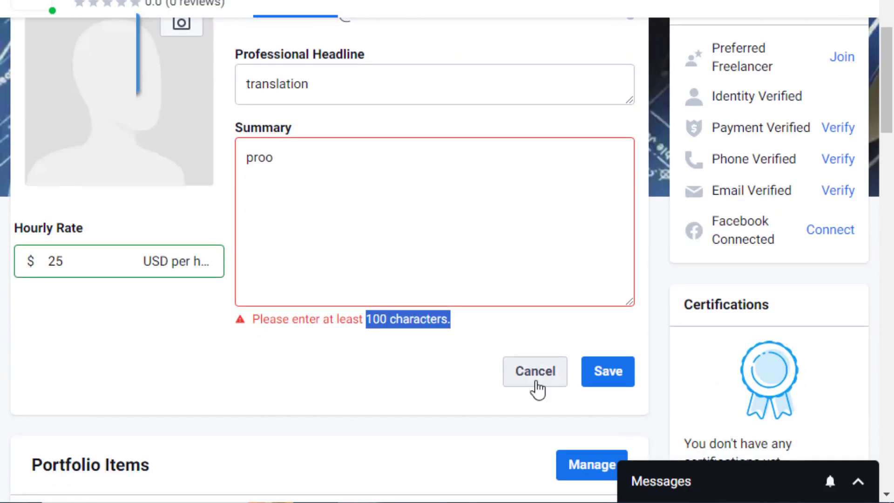
Cancel the profile edits and open Trust & Verification via Verify next to Phone Verified.
click(537, 382)
scroll(447, 279, up, 4)
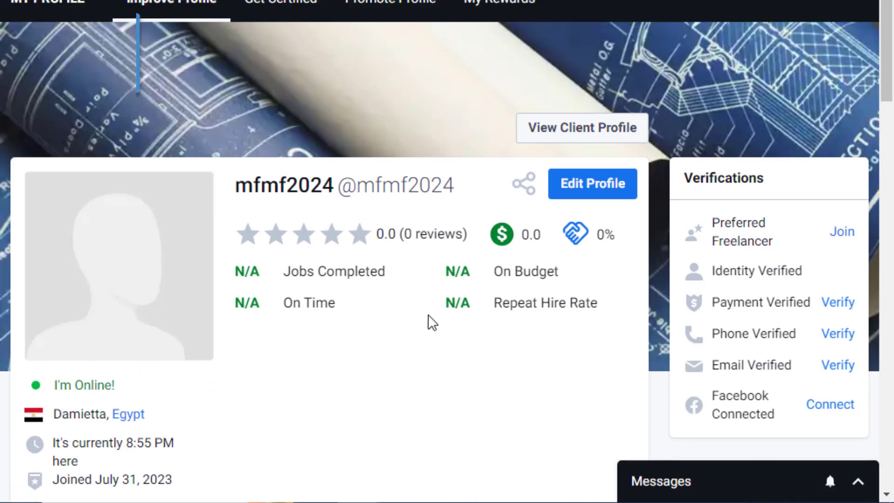
scroll(577, 242, down, 2)
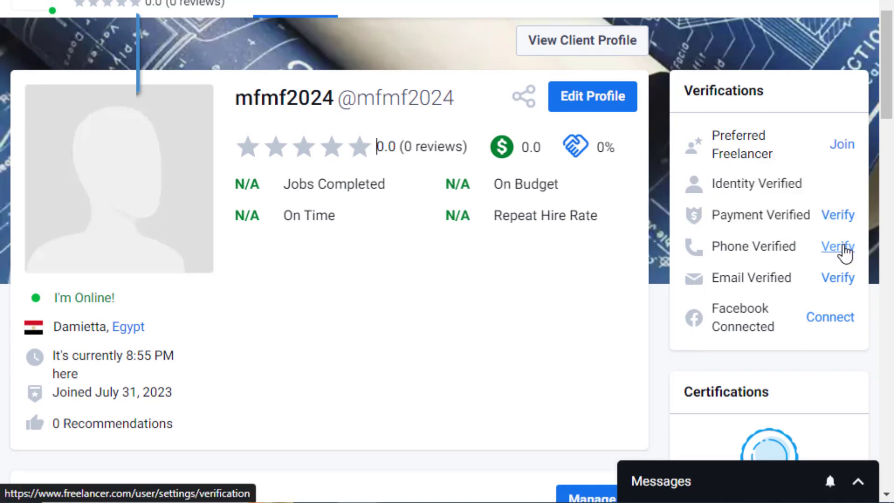
click(844, 247)
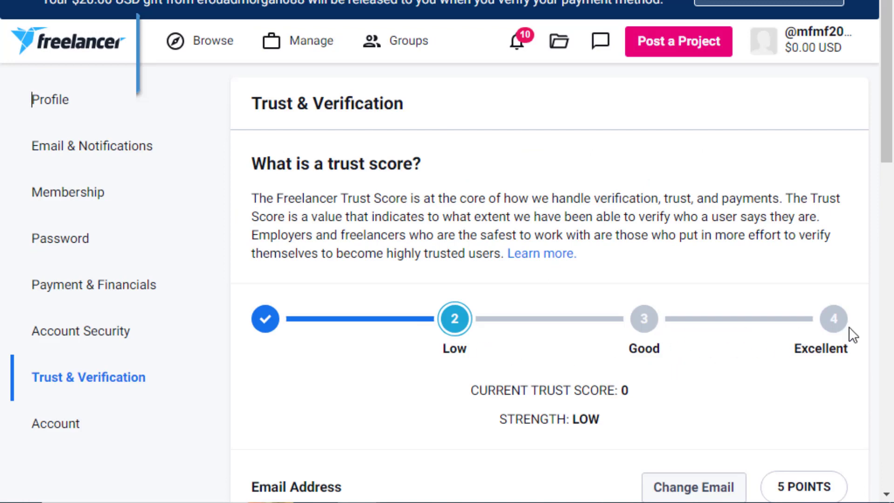
Scroll through the trust-point options and choose Add Phone Number.
scroll(848, 326, down, 5)
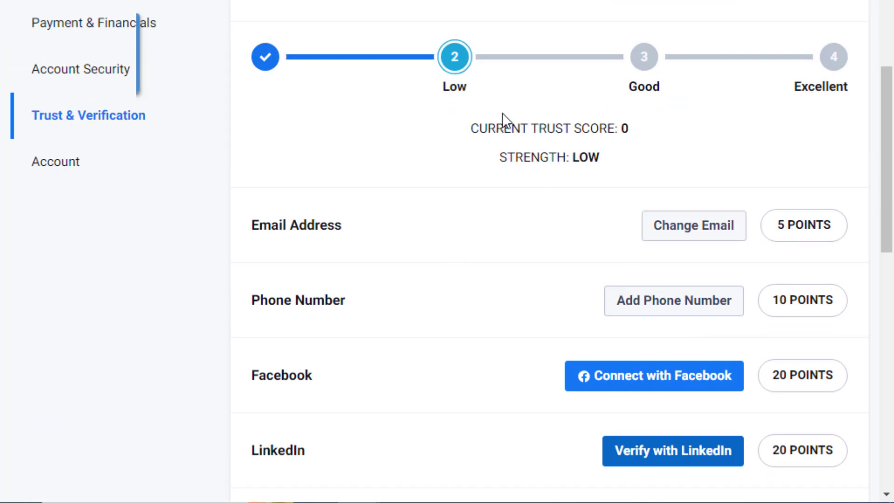
scroll(425, 184, down, 2)
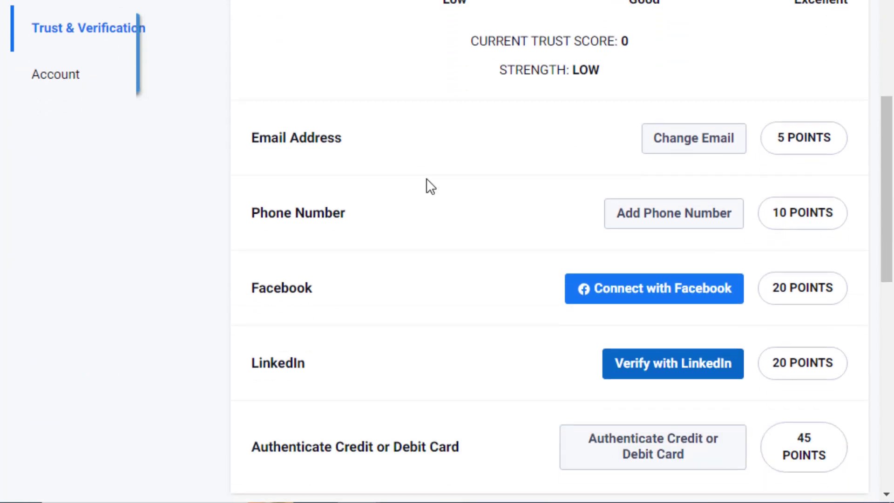
click(684, 226)
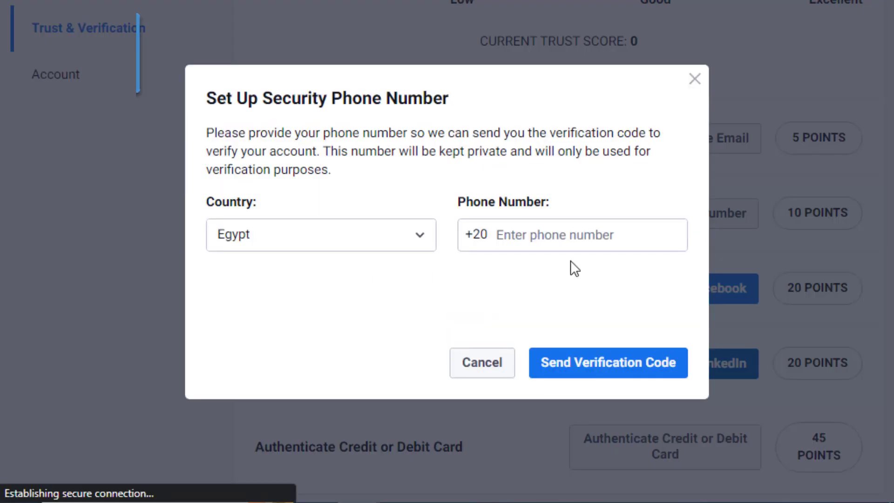
Enter a security phone number, then close the phone setup without sending a code.
click(539, 235)
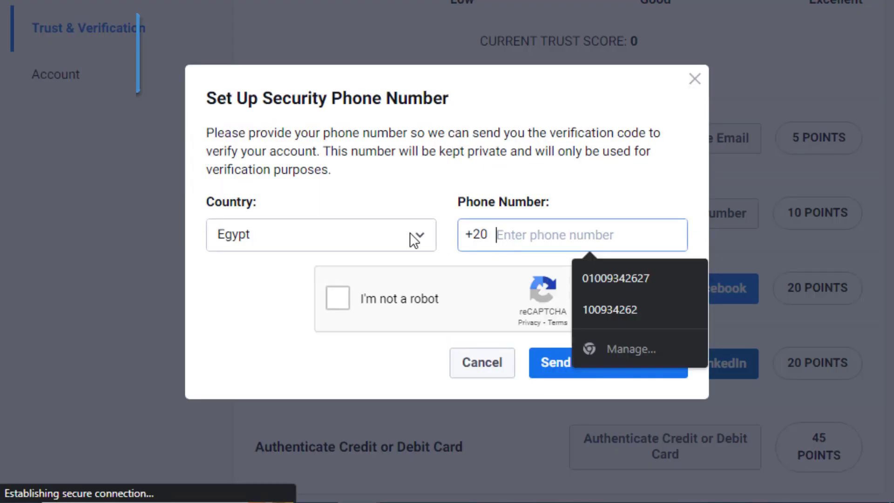
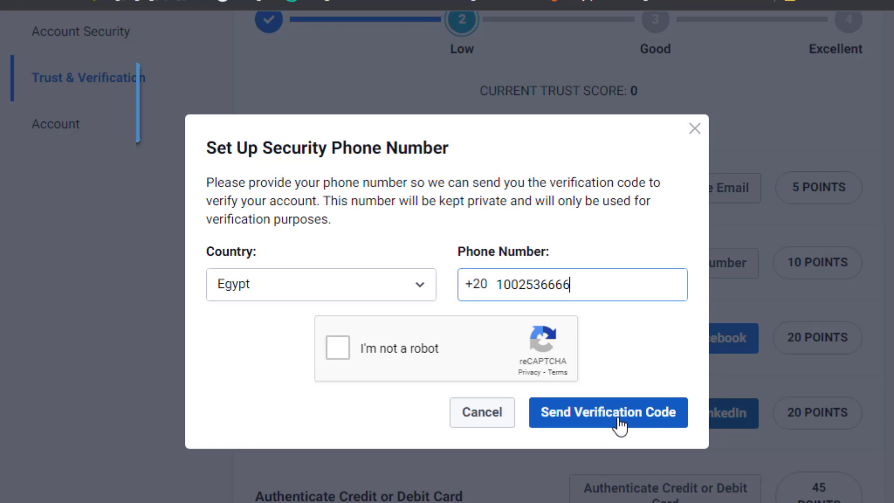
click(694, 129)
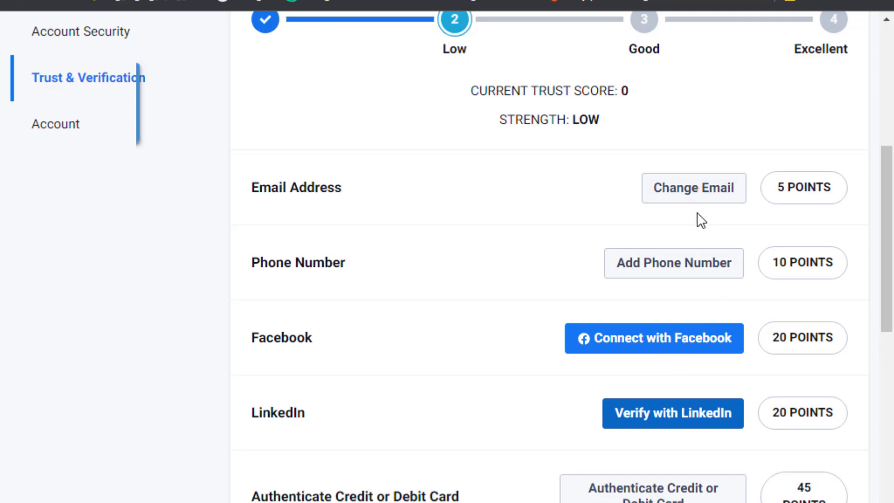
Scroll down and back up the verification list, past the 45-point card authentication option.
scroll(553, 285, down, 3)
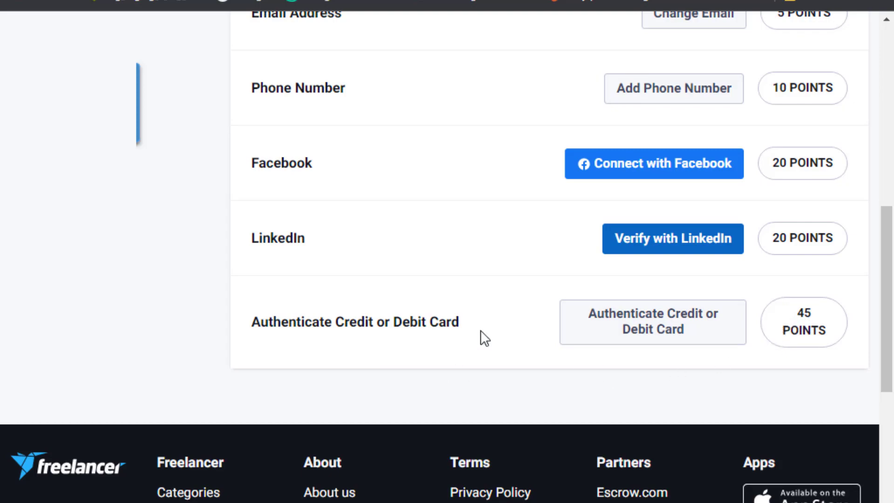
scroll(480, 335, up, 10)
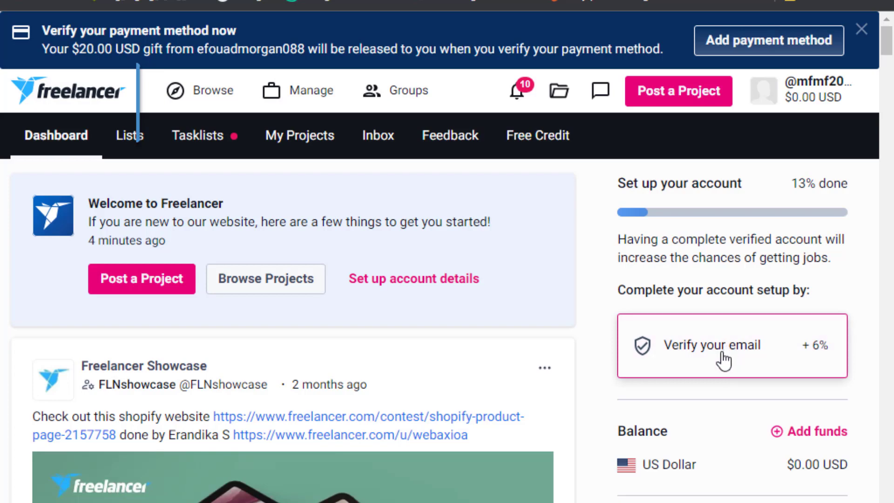
Choose 'Verify your email' on the dashboard so Freelancer sends the verification link.
click(694, 372)
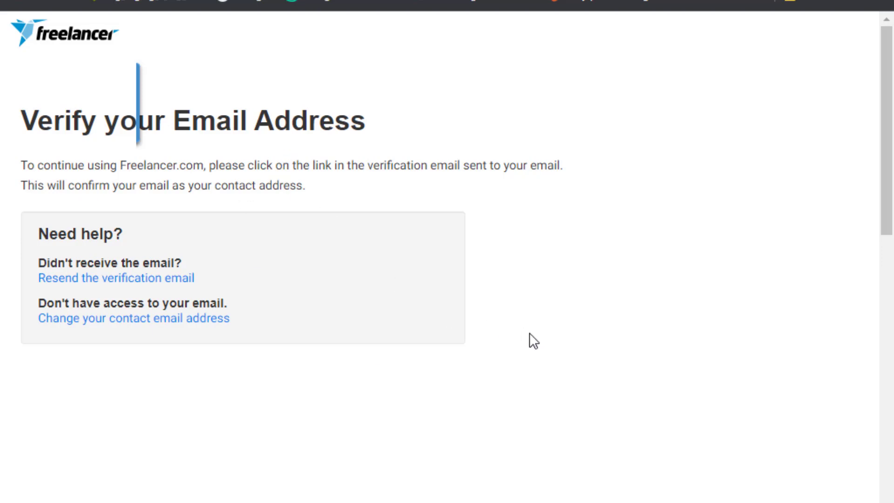
scroll(550, 347, down, 5)
scroll(550, 347, up, 5)
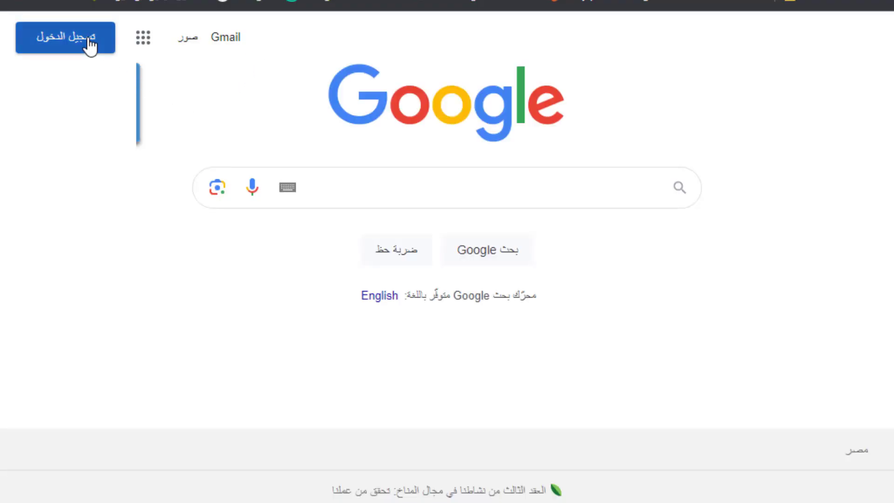
From Gmail, open the Freelancer.com email and use its 'Verify my email' link.
click(90, 45)
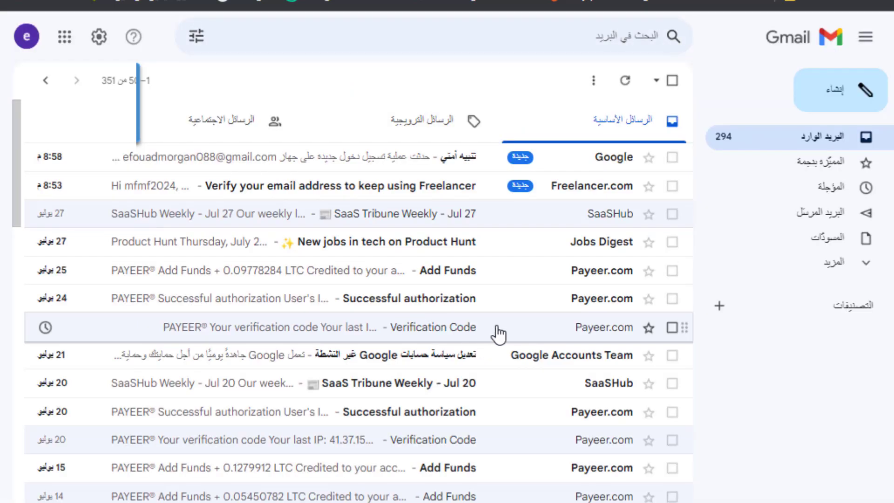
click(419, 188)
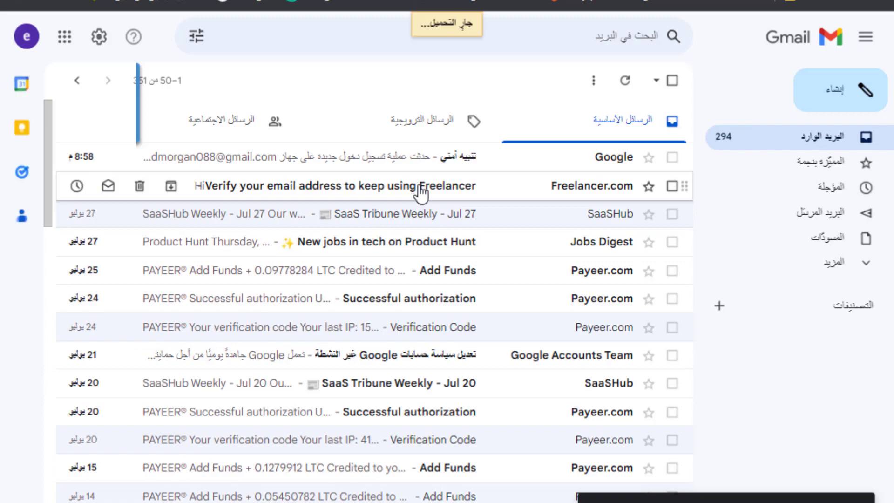
scroll(407, 325, down, 5)
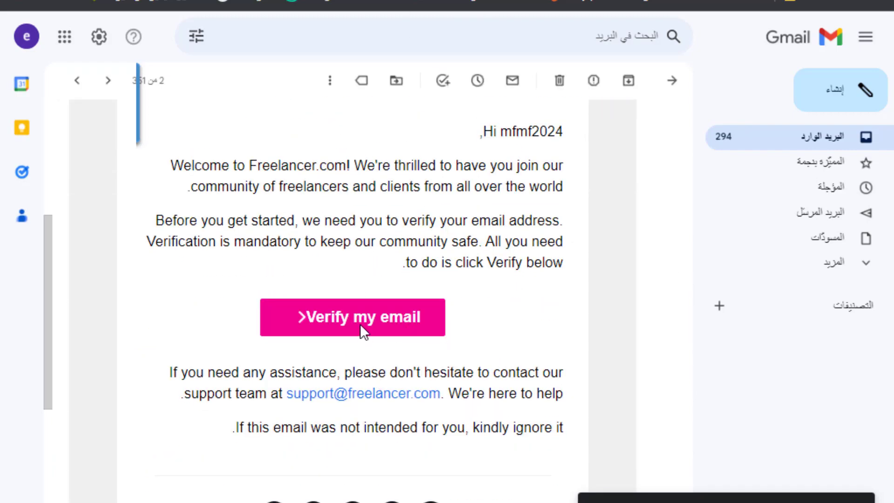
click(362, 318)
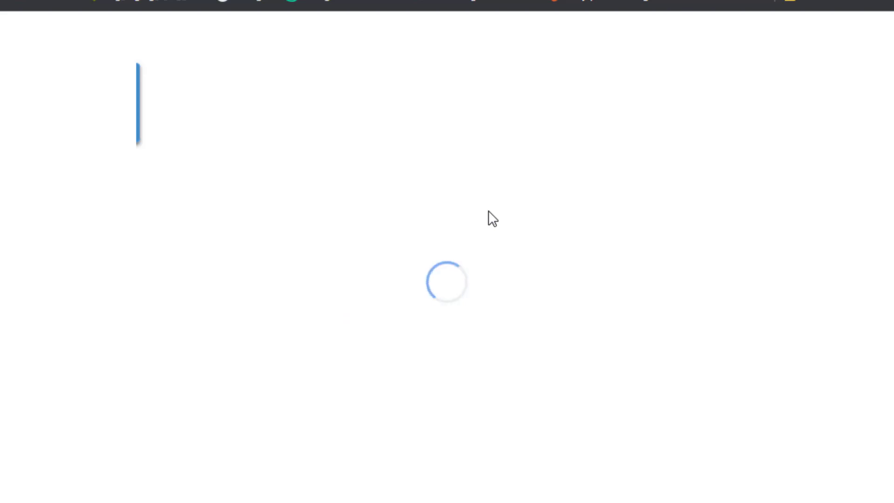
Enter the user's first name and autofill last name and address from saved details.
click(302, 282)
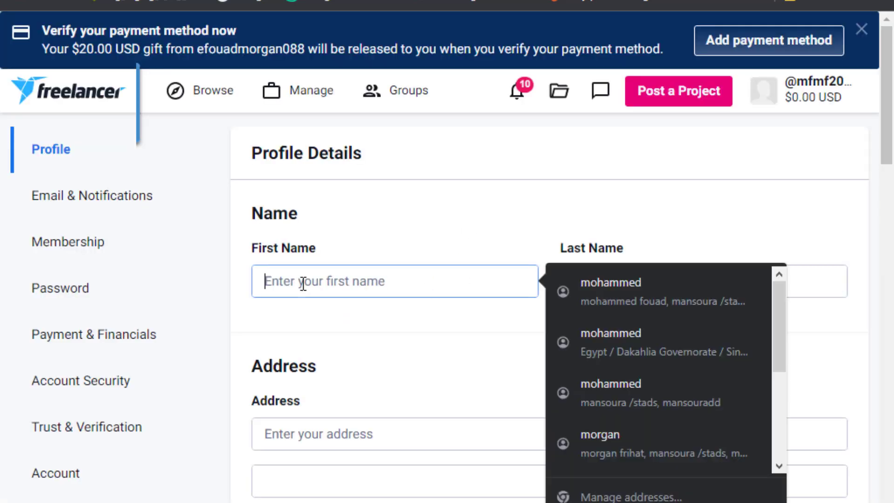
text(mosta)
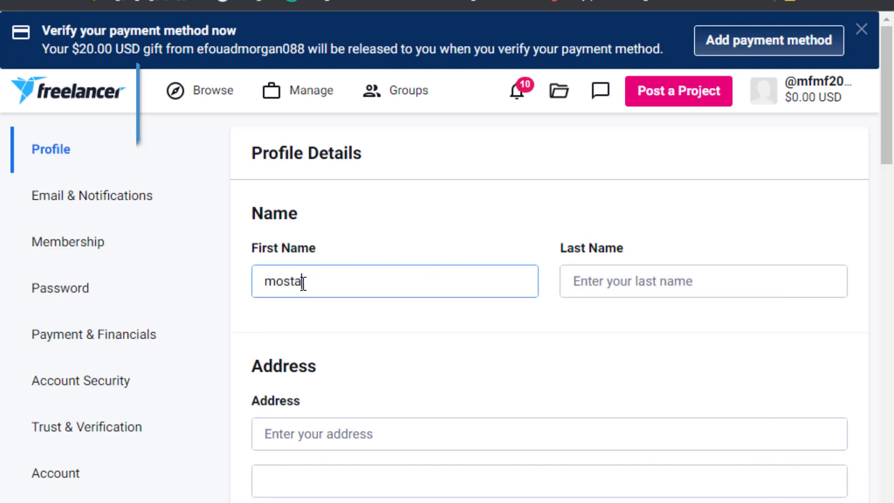
text(fa)
click(593, 283)
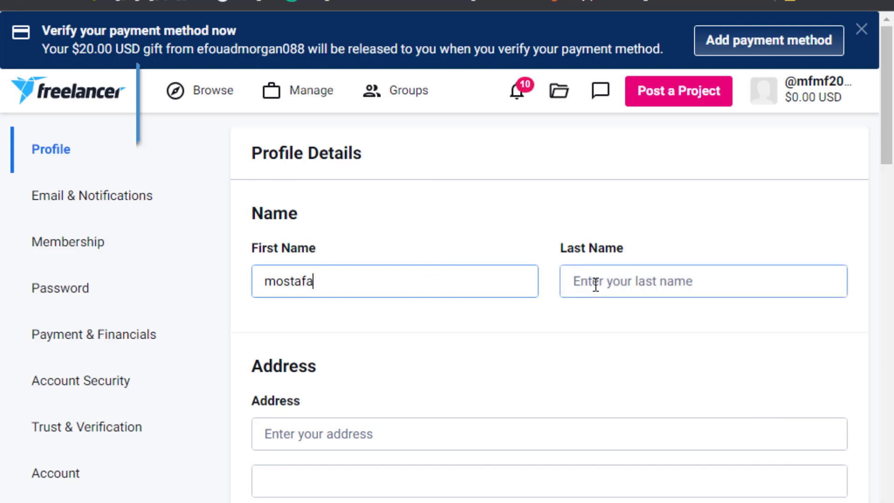
click(505, 279)
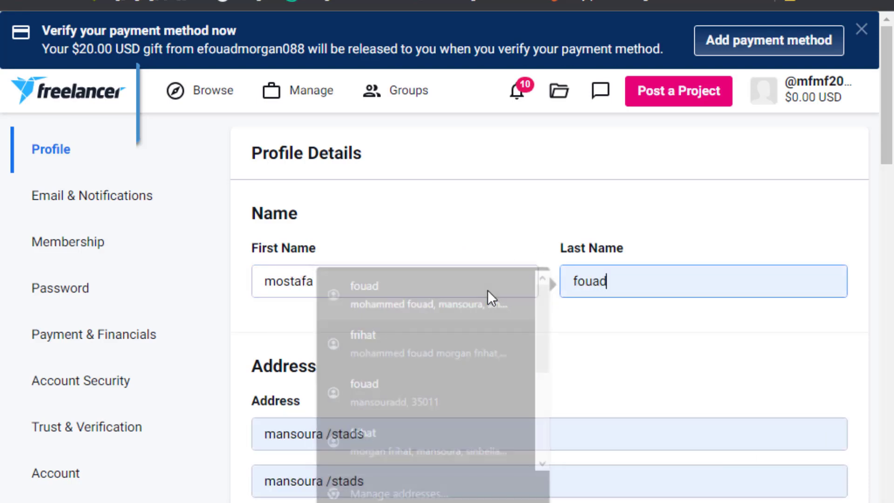
scroll(526, 401, down, 5)
scroll(454, 388, down, 3)
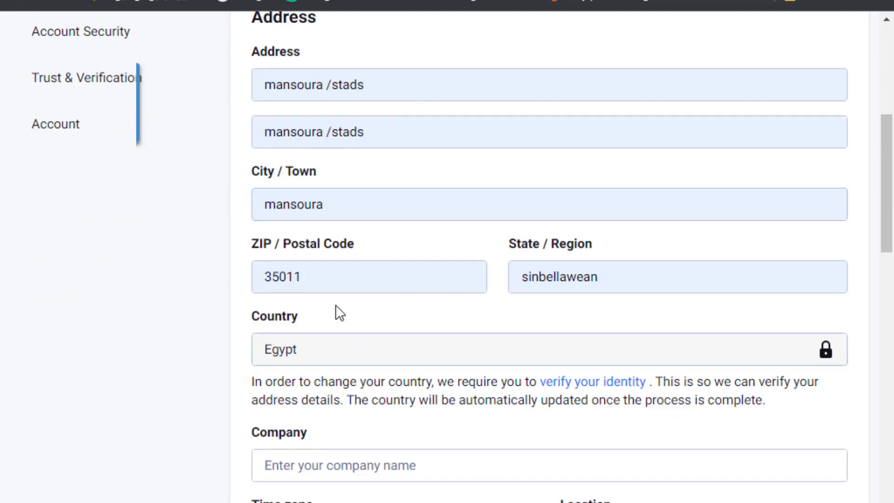
click(333, 271)
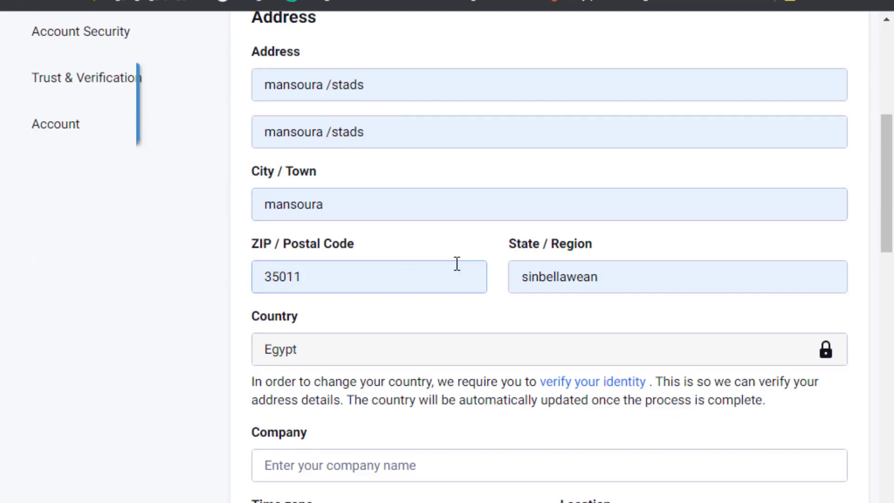
scroll(457, 262, down, 4)
click(338, 206)
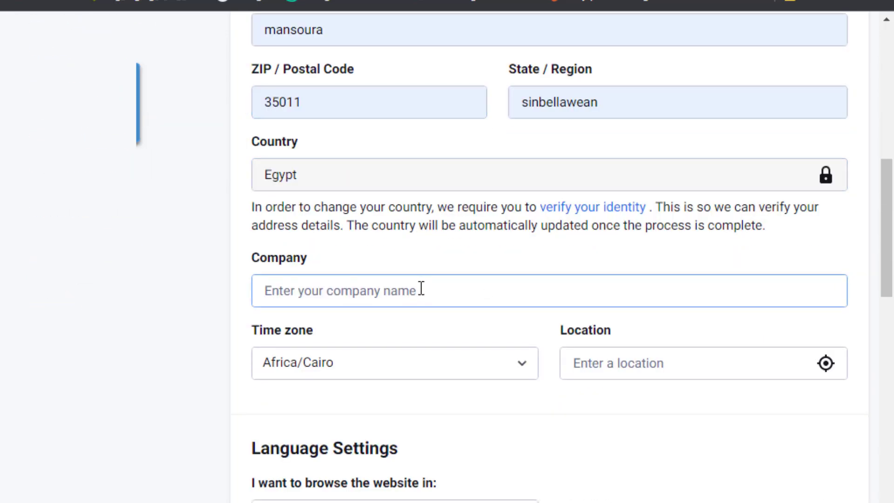
Fill the company as 'hmwin' and pick an Egypt location suggestion.
click(388, 298)
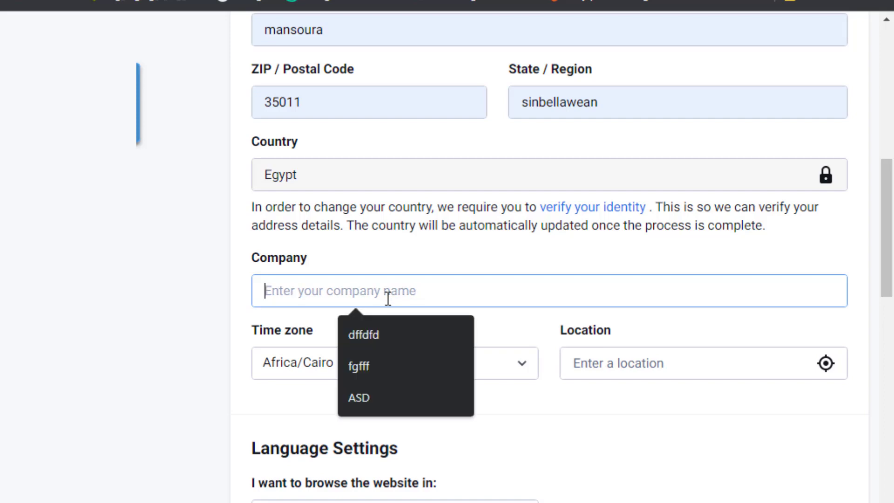
click(386, 398)
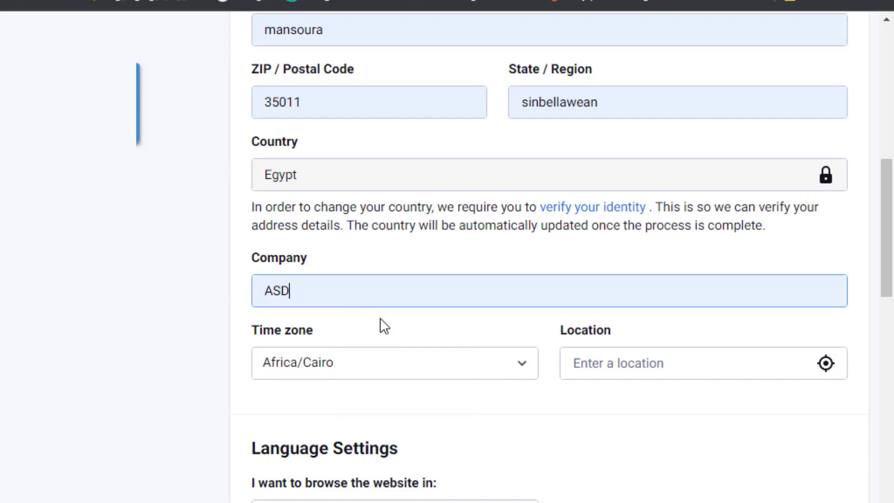
text(hmwin)
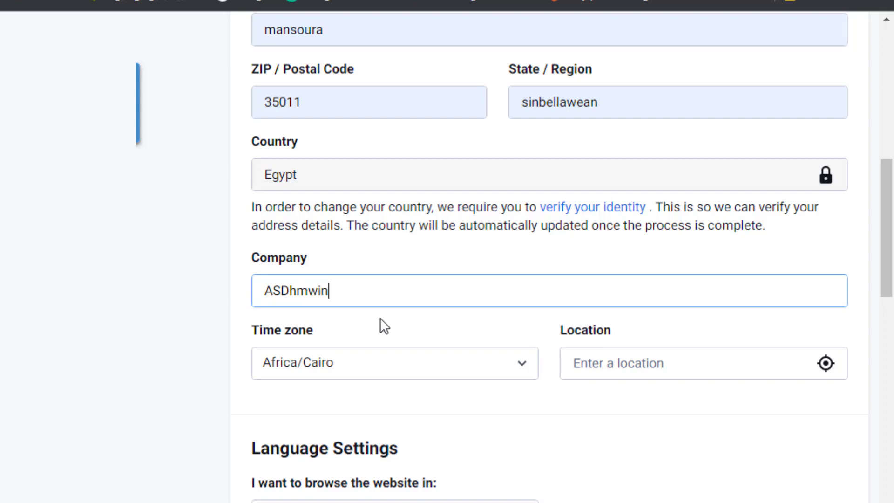
scroll(381, 317, down, 3)
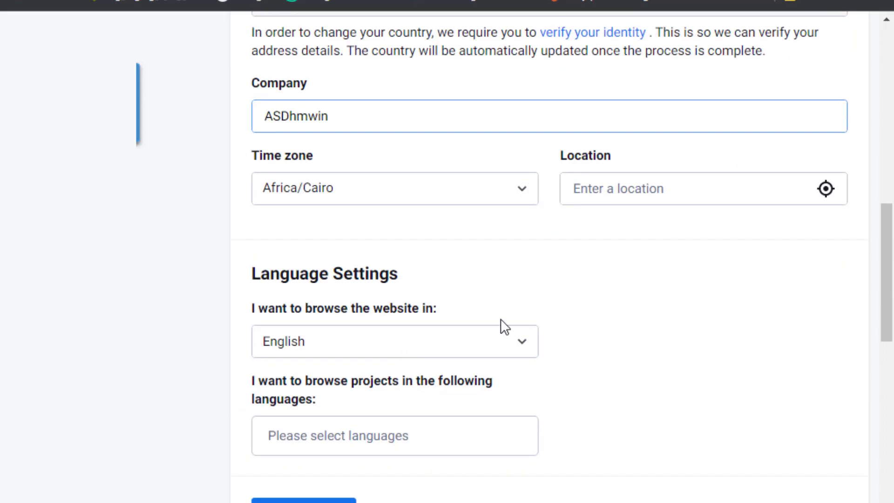
click(657, 189)
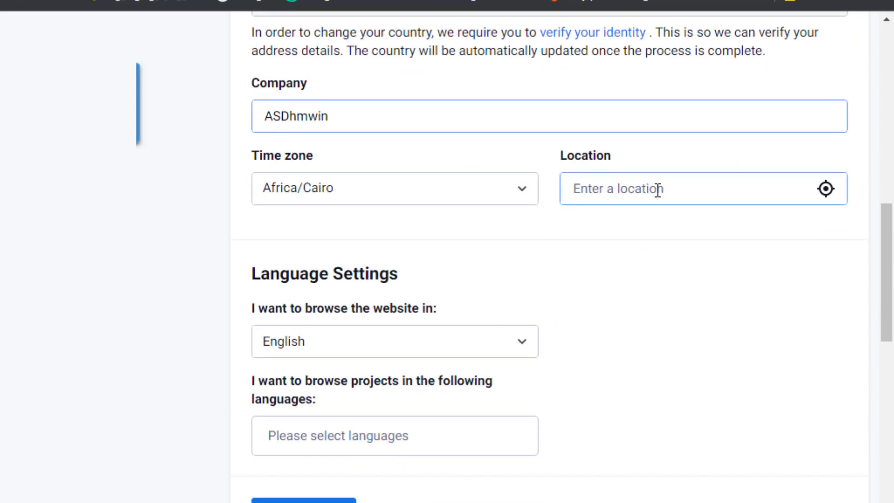
text(egypt)
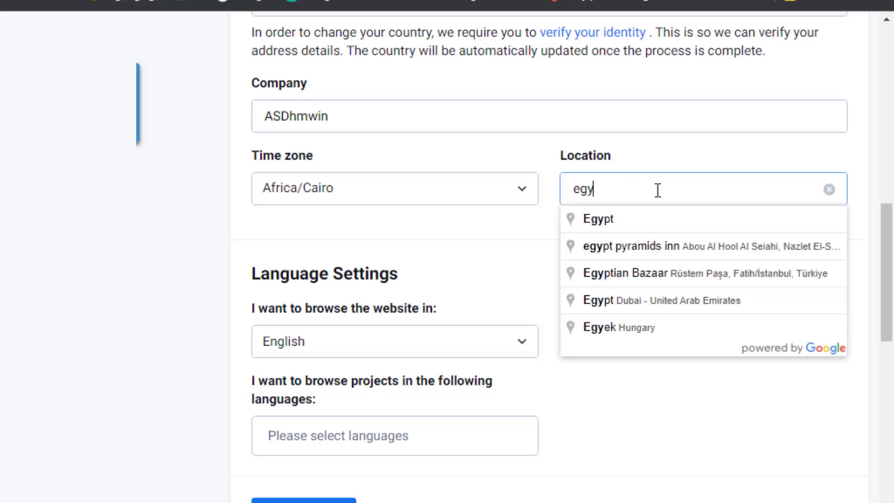
click(646, 245)
scroll(396, 395, down, 2)
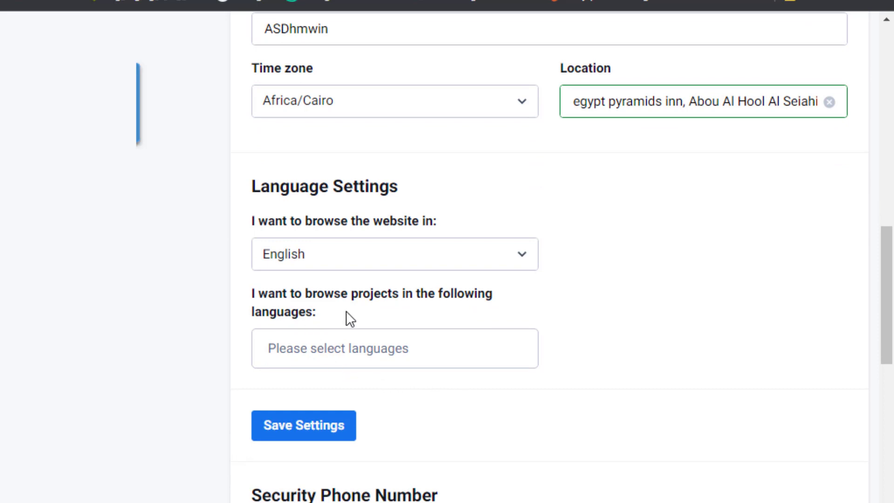
Add English as a project browsing language and save the profile settings.
click(332, 348)
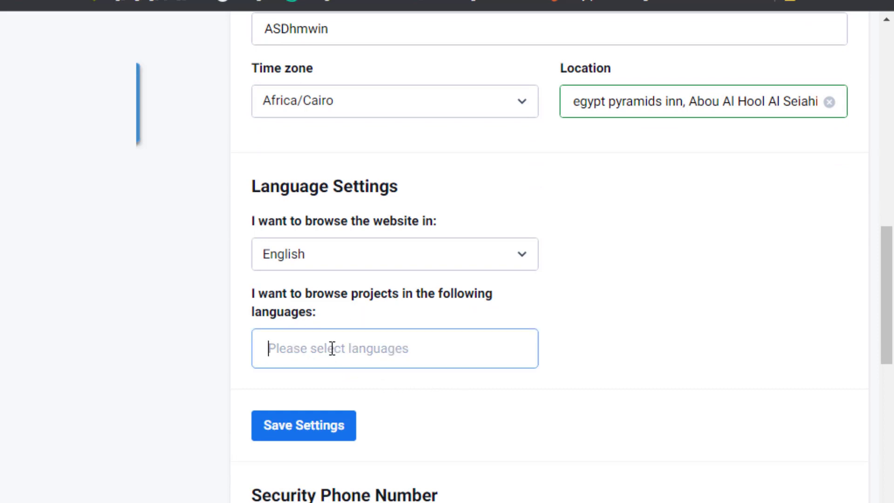
text(english)
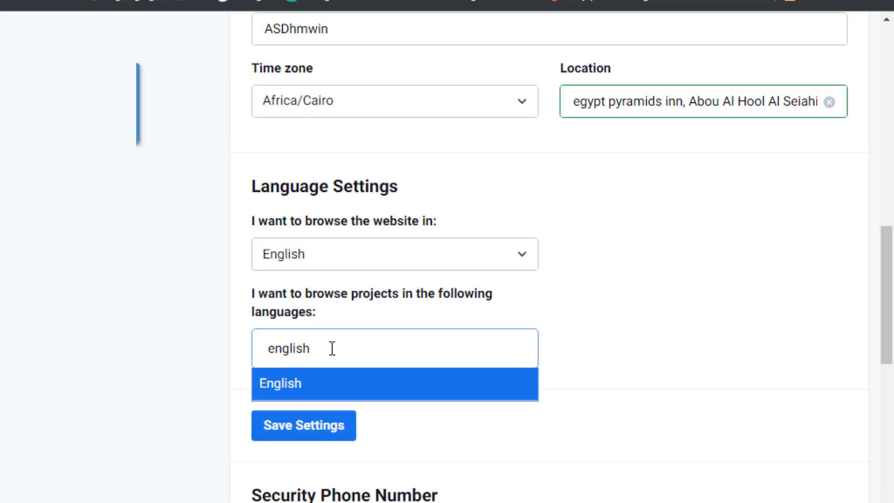
click(340, 393)
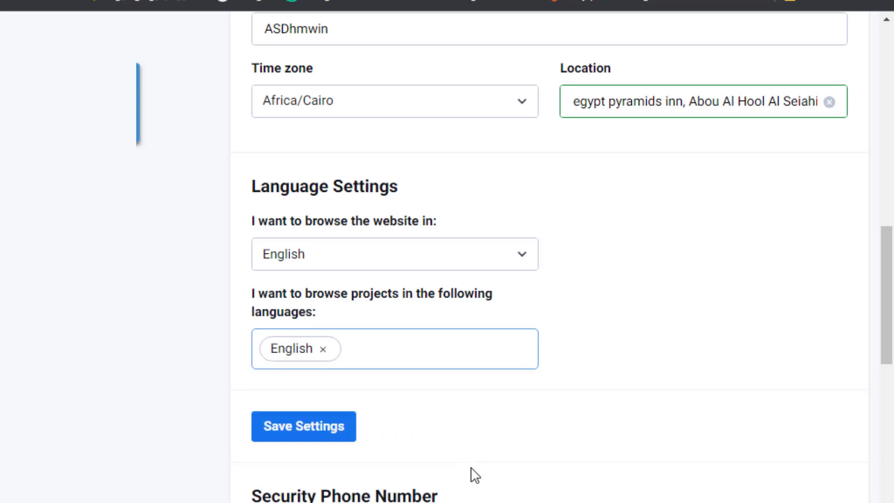
click(291, 435)
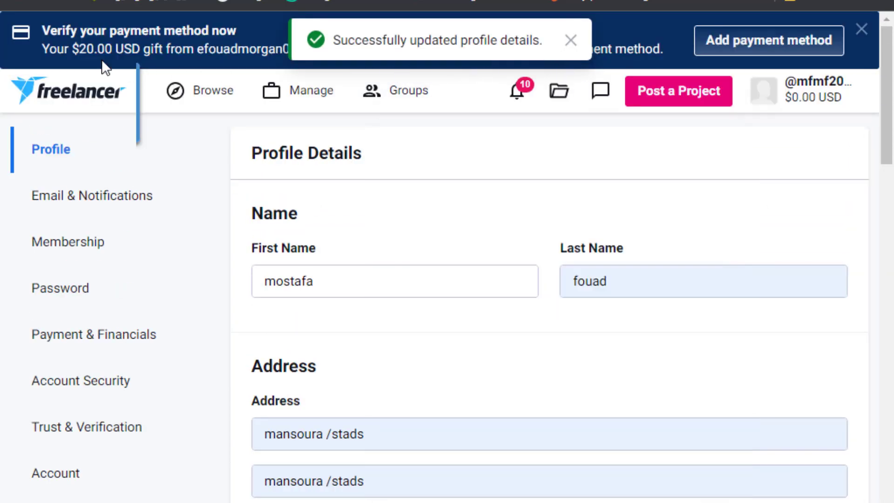
From the dashboard checklist, open the 'Pass the US English Exam - Level 1' page.
click(101, 100)
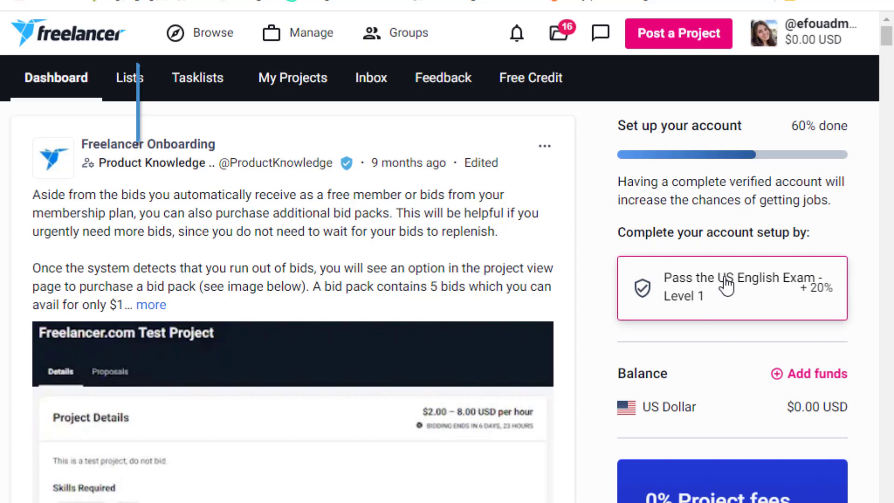
click(759, 304)
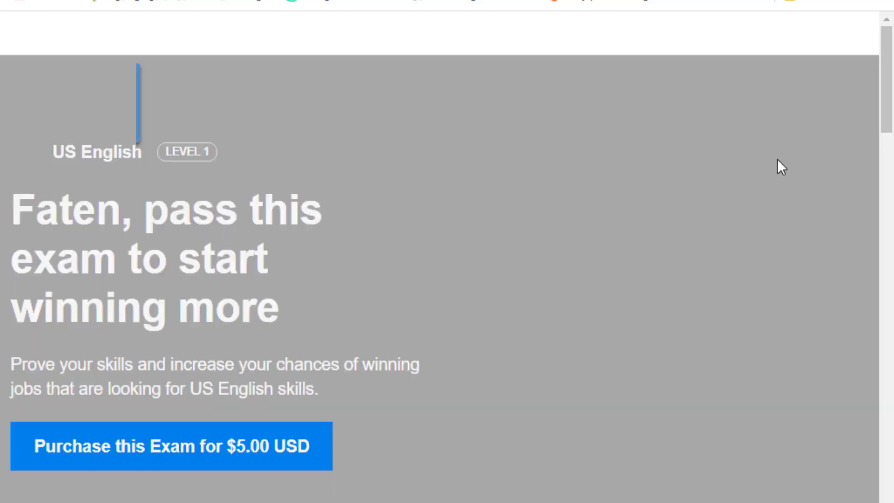
scroll(580, 236, down, 1)
scroll(580, 238, up, 2)
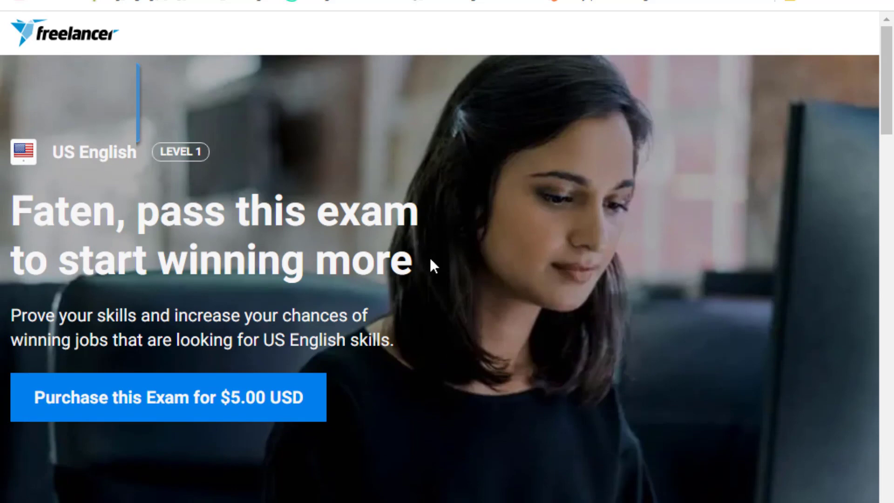
drag(433, 265, 135, 262)
click(770, 246)
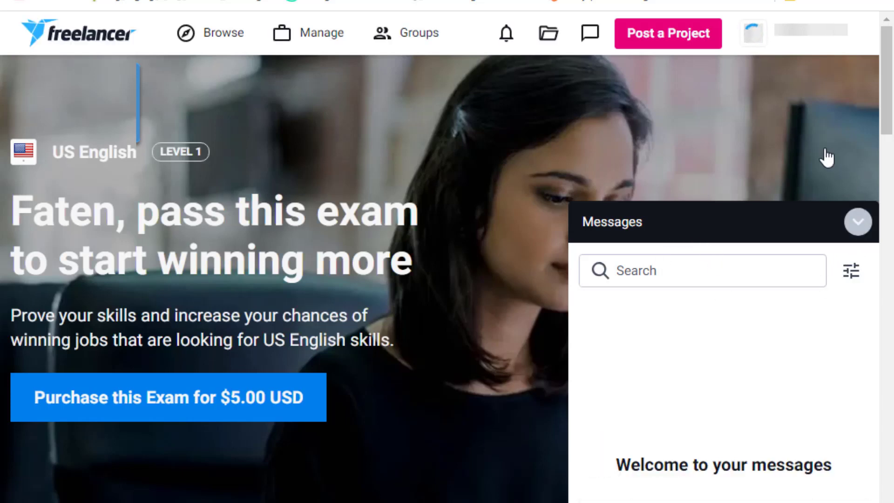
click(857, 223)
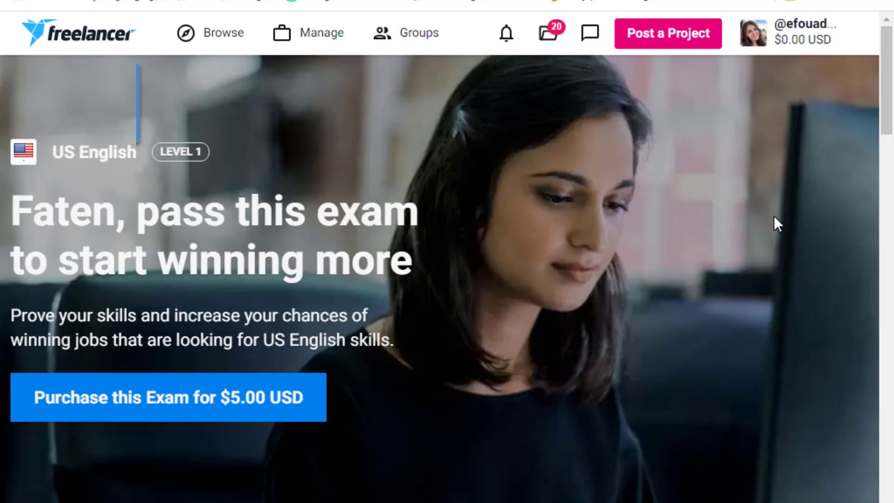
scroll(774, 228, down, 2)
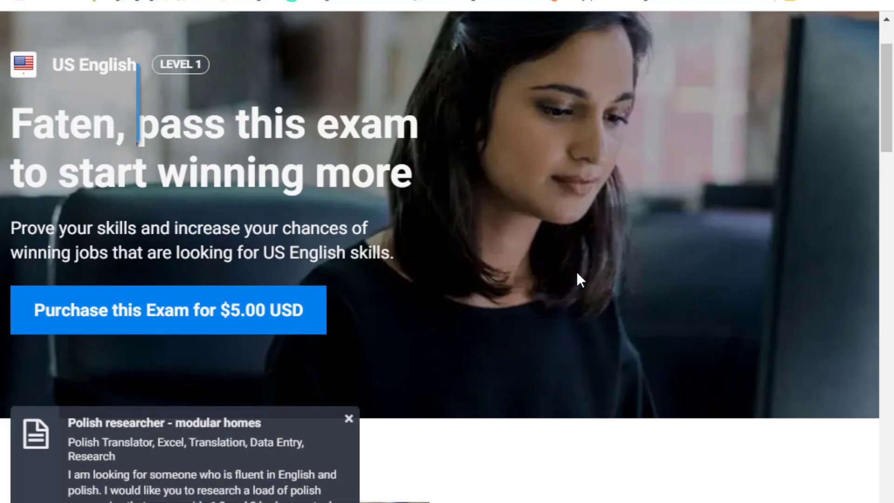
scroll(576, 271, up, 2)
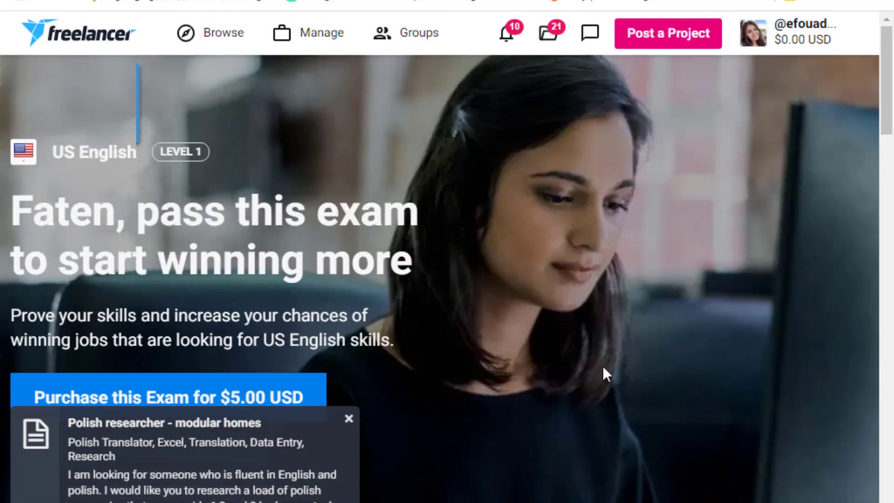